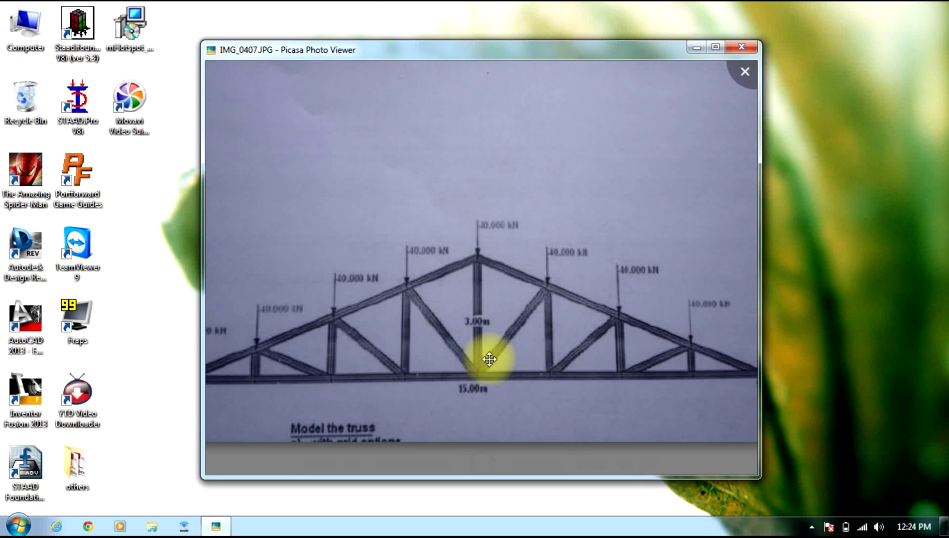
- Pan the Howe truss photo IMG_0407.JPG to view it, then minimize Picasa and select the STAAD.Pro V8i icon
left_click_drag(504, 360, 523, 278)
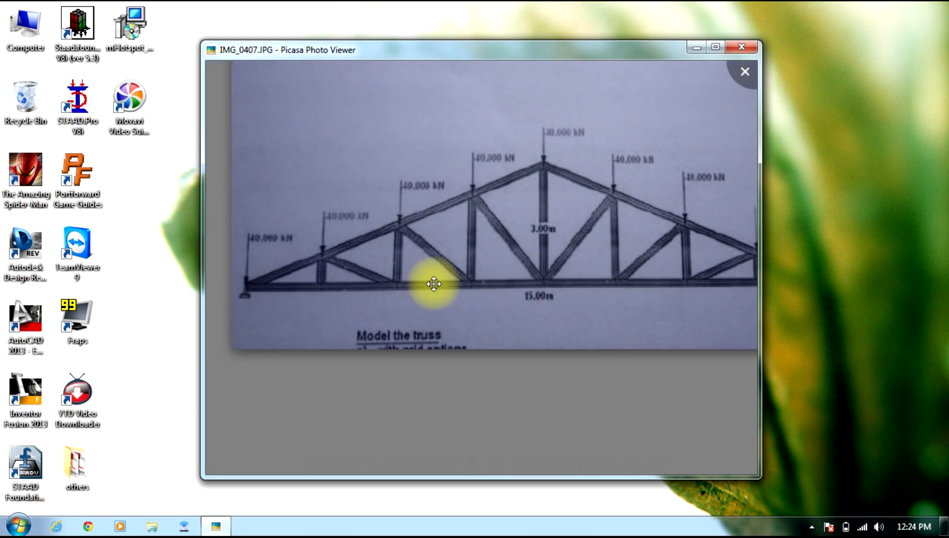
left_click_drag(682, 269, 610, 277)
left_click_drag(501, 163, 534, 301)
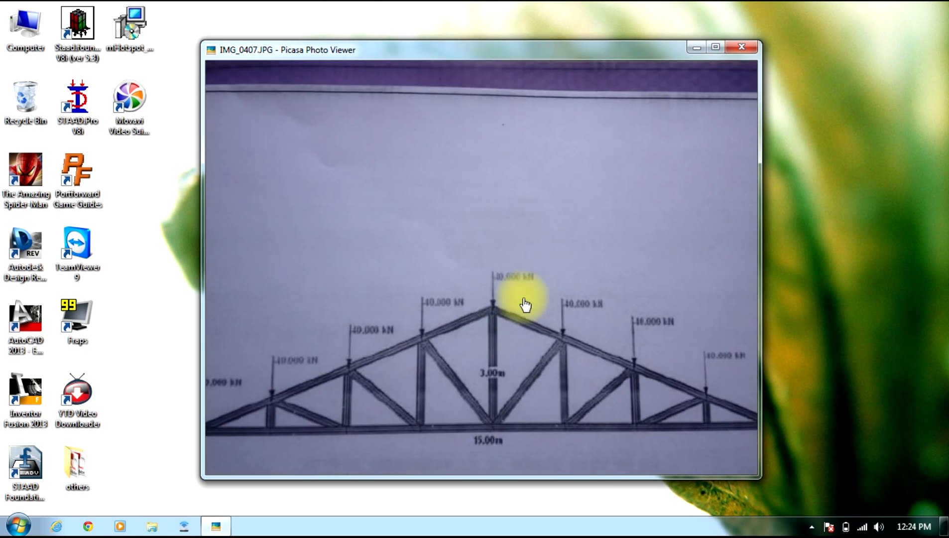
left_click(693, 49)
left_click(78, 112)
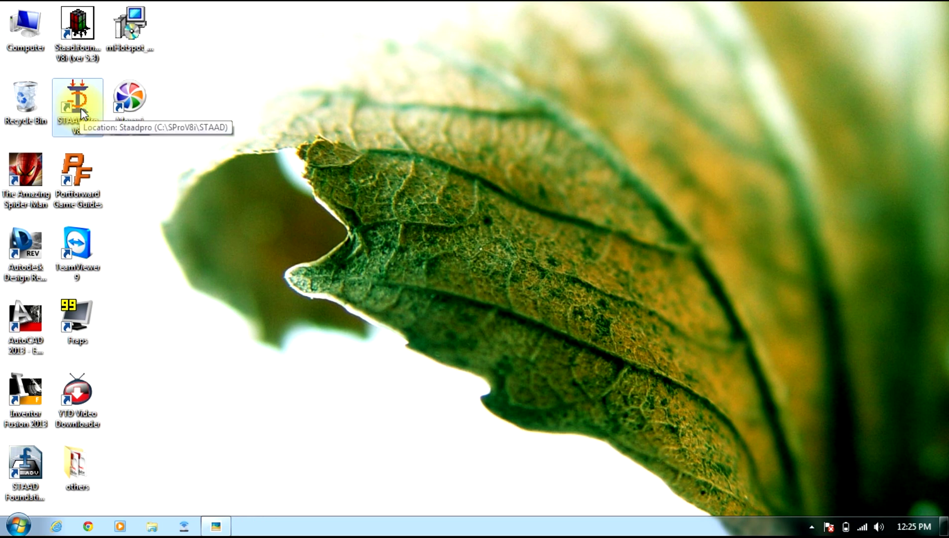
- Launch STAAD.Pro and create Truss project 'tuuuuuu' in Meter and KiloNewton units, finishing with Add Beam
double_click(81, 110)
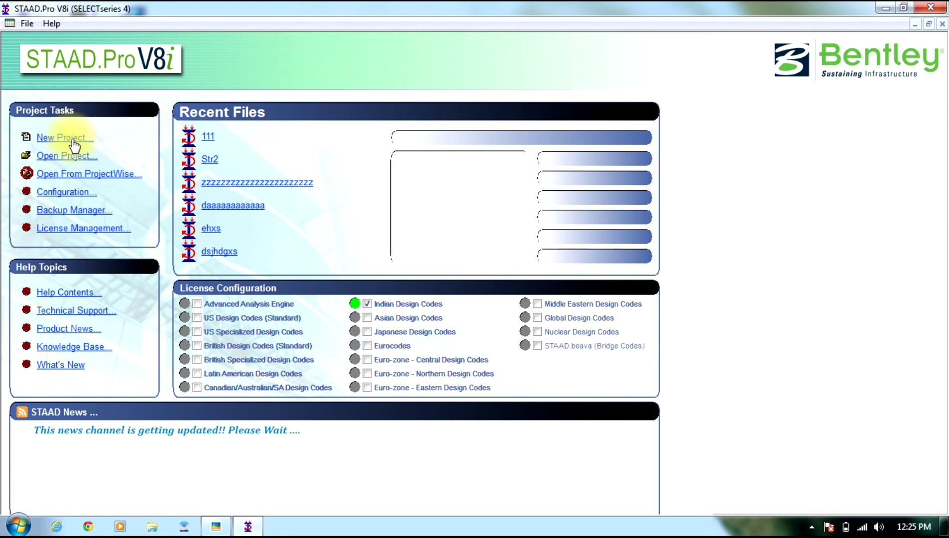
left_click(75, 139)
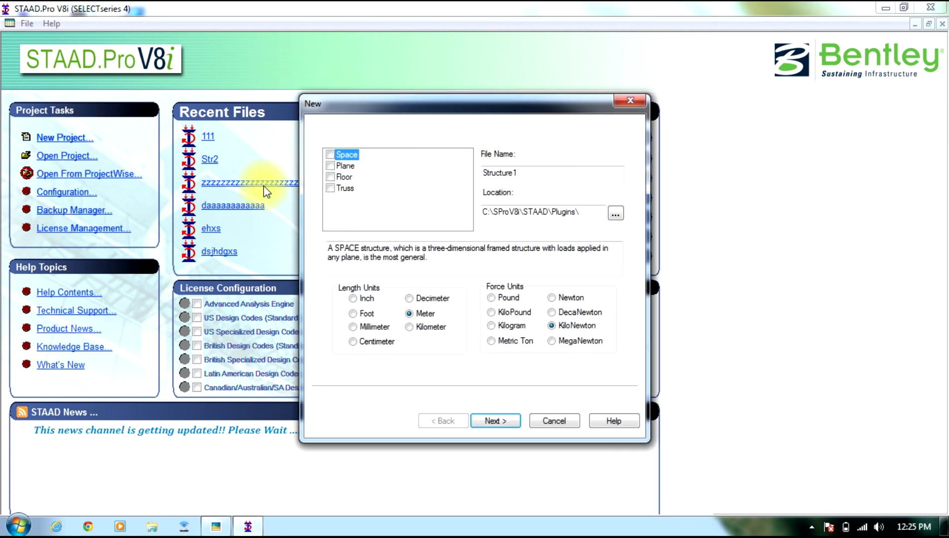
left_click(347, 191)
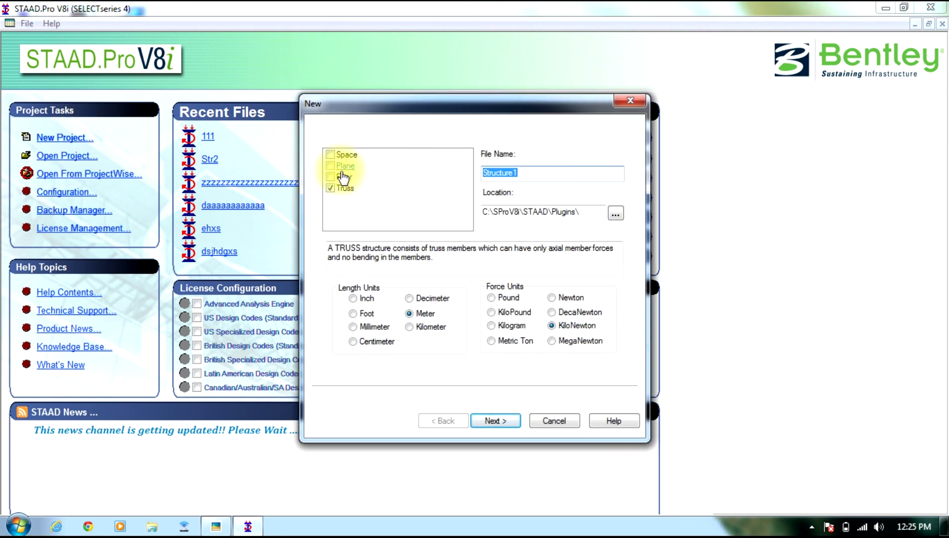
type("tuuuuuu")
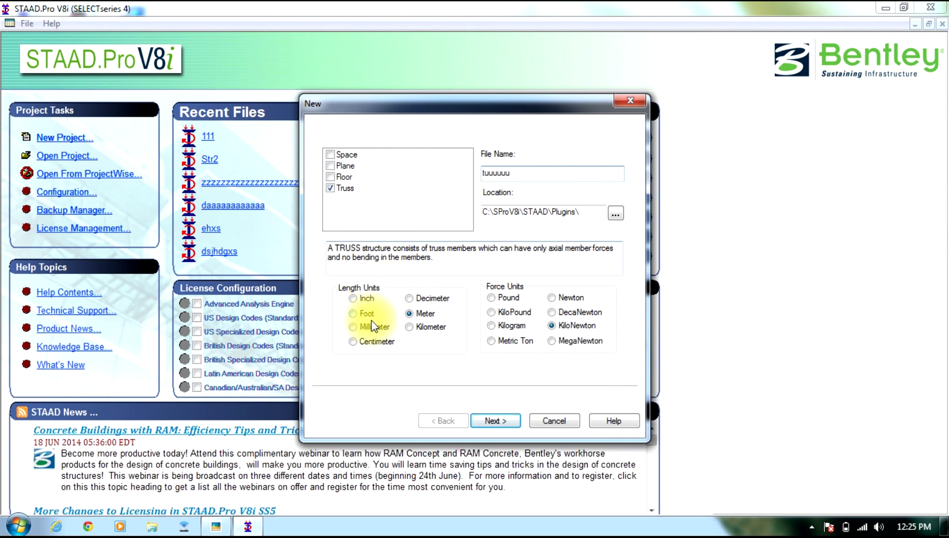
left_click(415, 314)
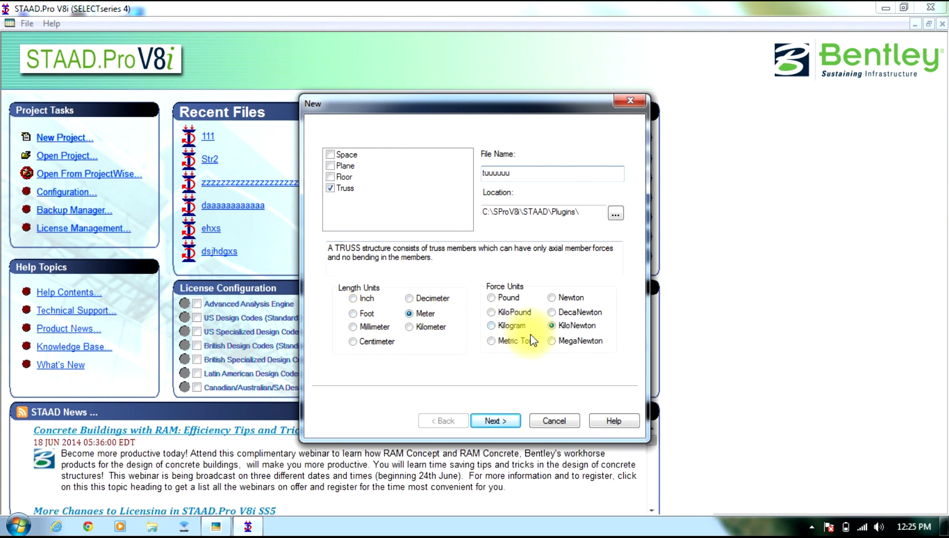
left_click(496, 419)
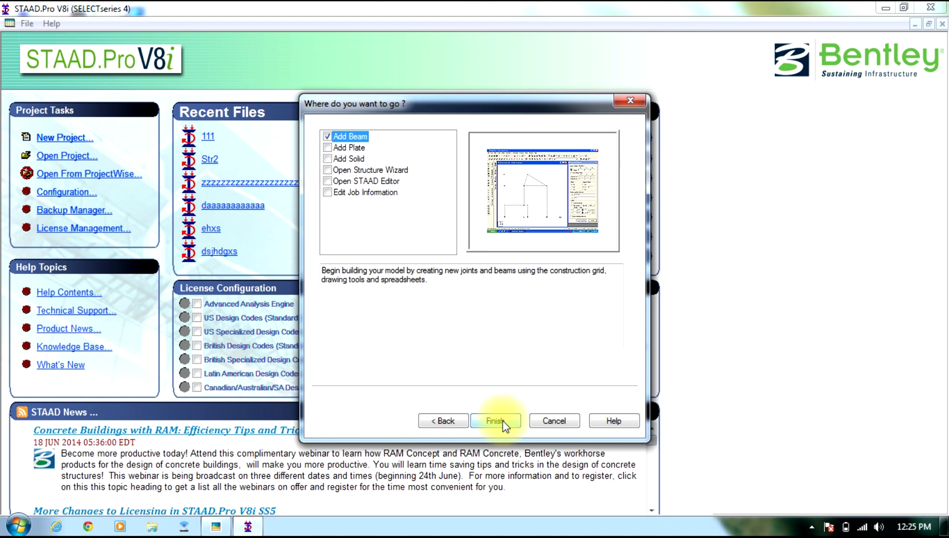
left_click(503, 421)
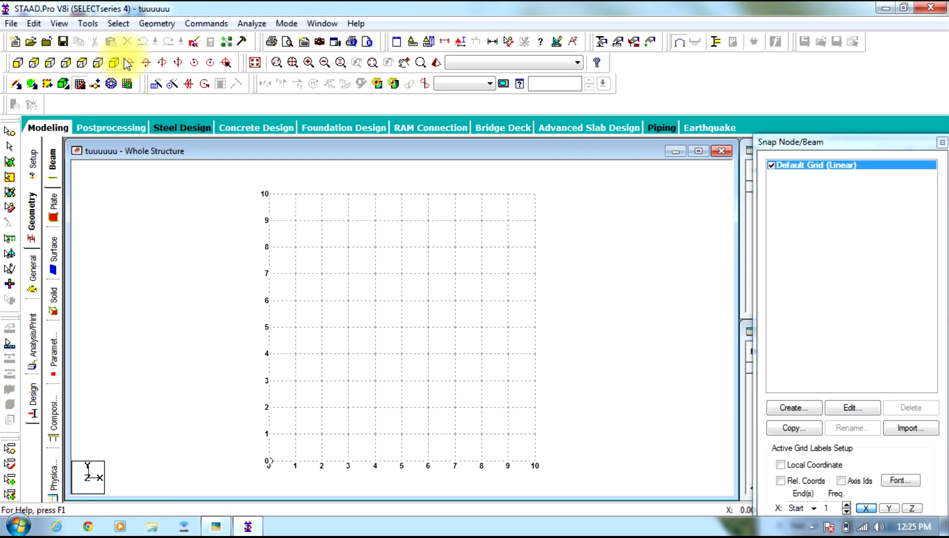
- Pick the Howe Roof prototype in the Structure Wizard with length 15 m and 8 bays
left_click(155, 24)
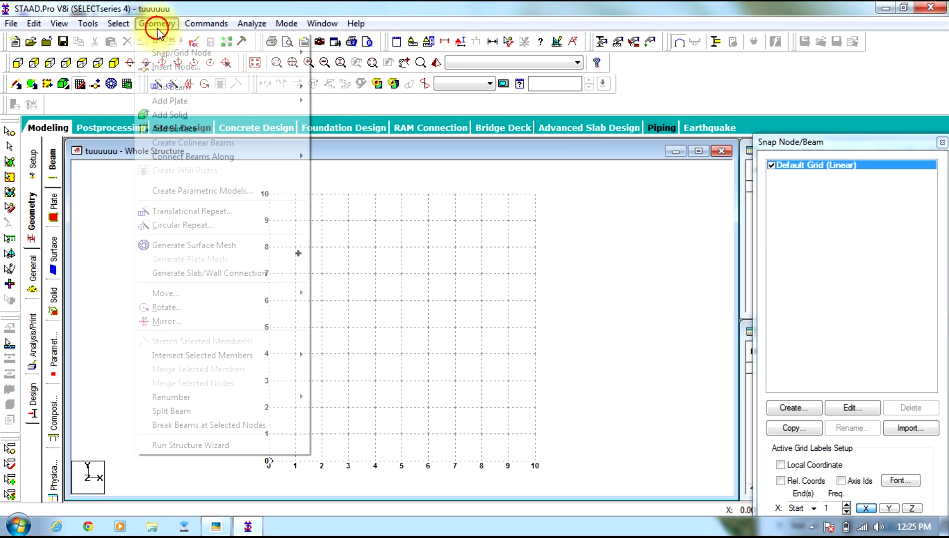
left_click(201, 453)
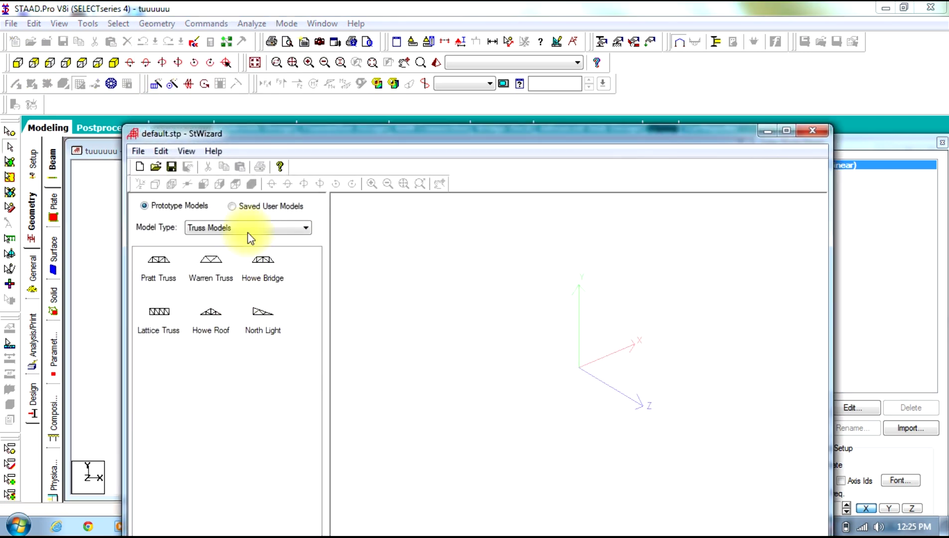
double_click(215, 315)
left_click_drag(474, 200, 578, 162)
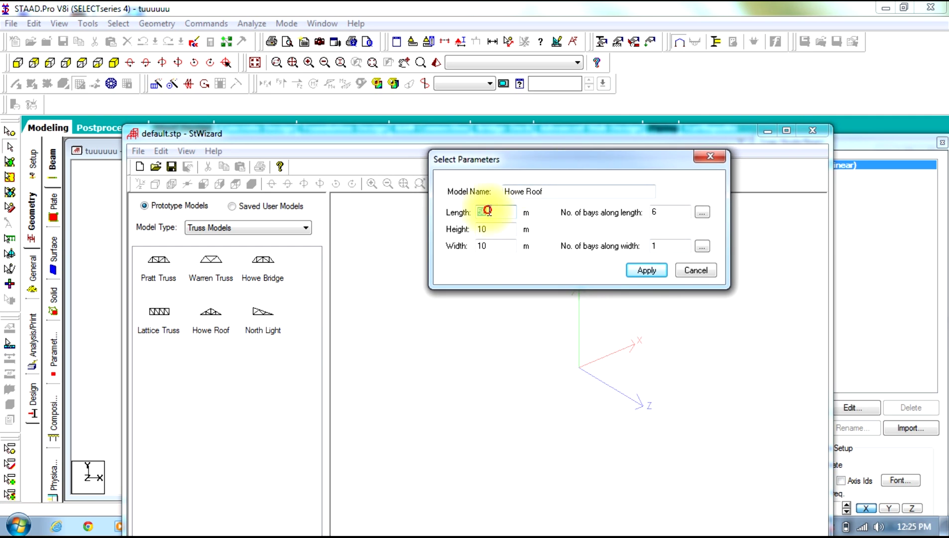
type("15")
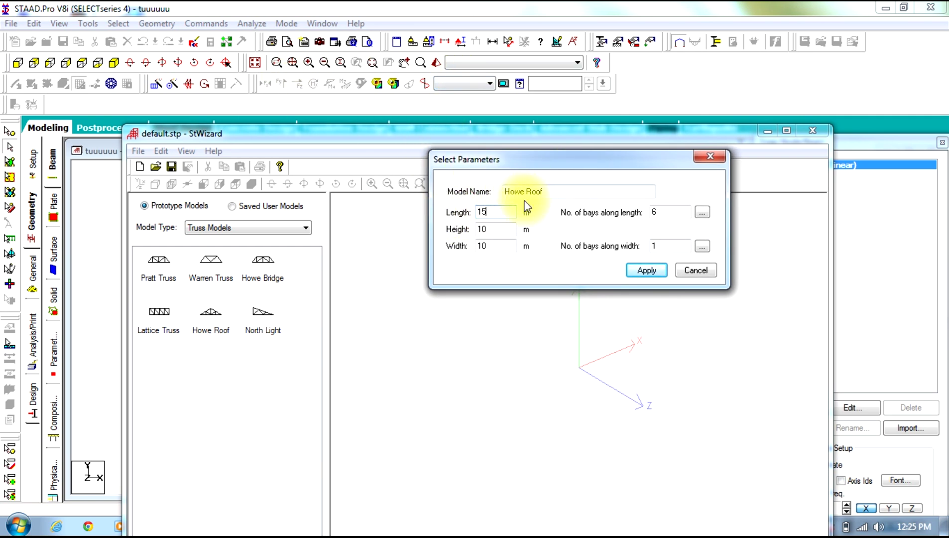
double_click(664, 212)
type("8")
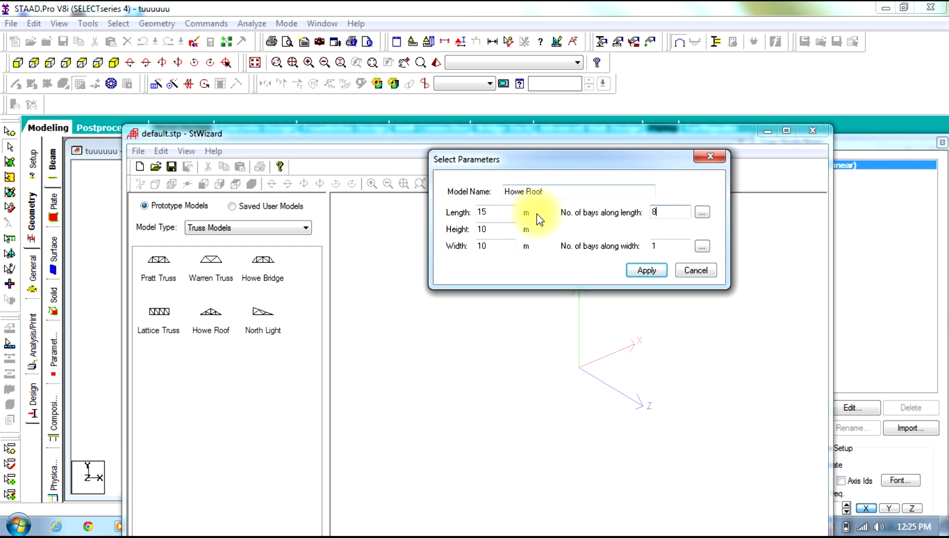
- Set the height to 3 m, generate the truss and merge it into the model
double_click(496, 226)
type("3")
type("0")
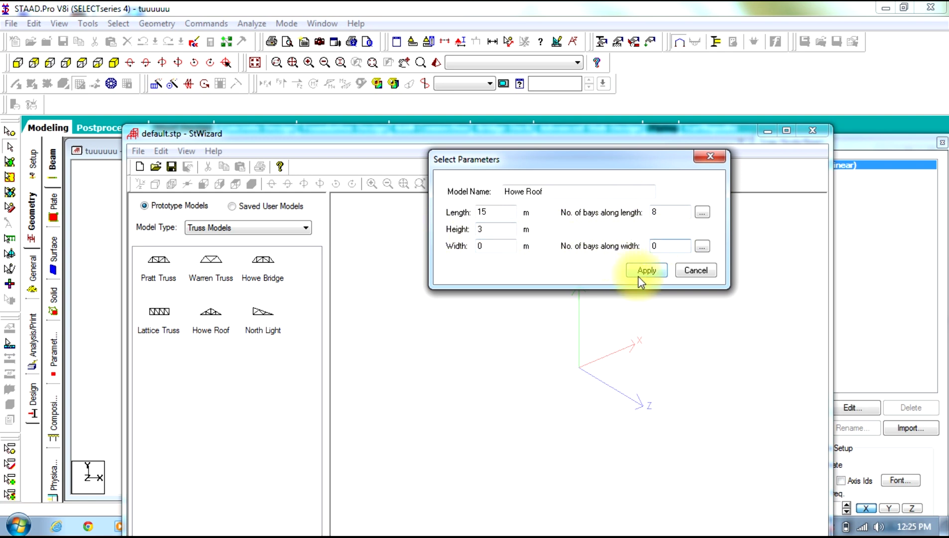
left_click(647, 270)
left_click_drag(557, 385, 544, 354)
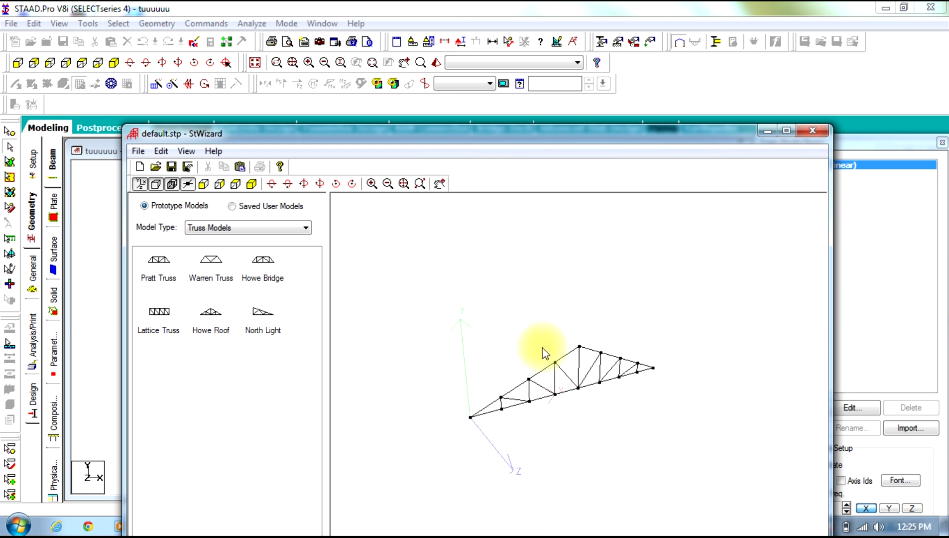
left_click(239, 167)
left_click(521, 297)
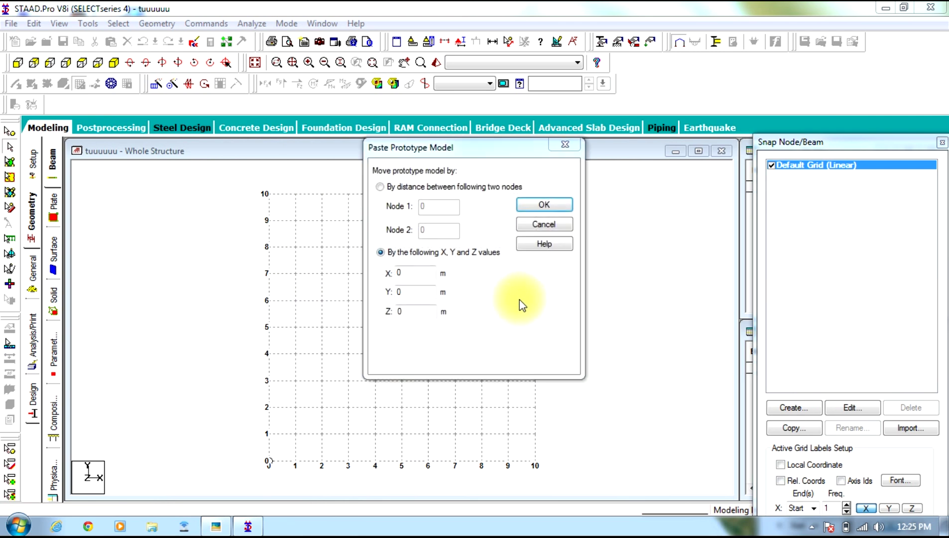
- Paste the truss at X, Y, Z = 0, compare it with the photo, and show Nodes and Beams tables
left_click(530, 201)
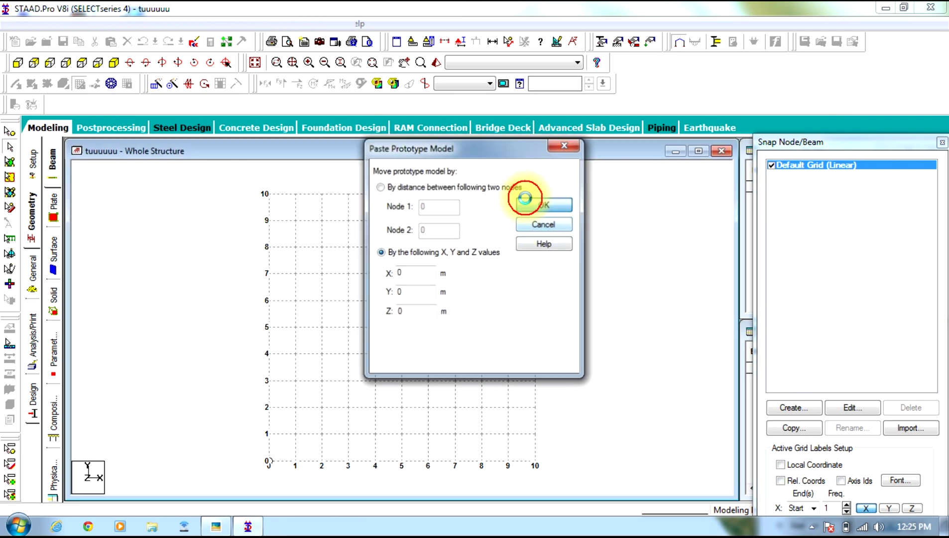
left_click(217, 528)
left_click(217, 528)
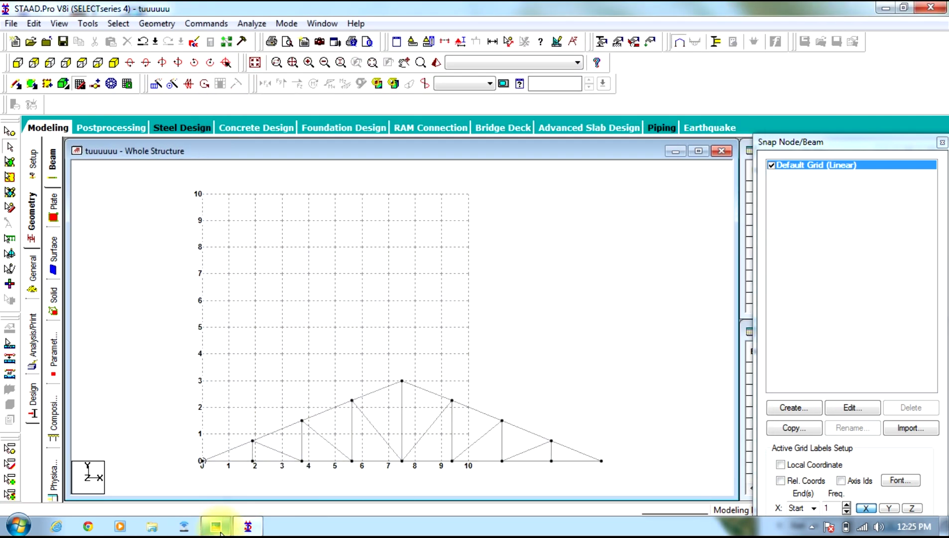
left_click(81, 85)
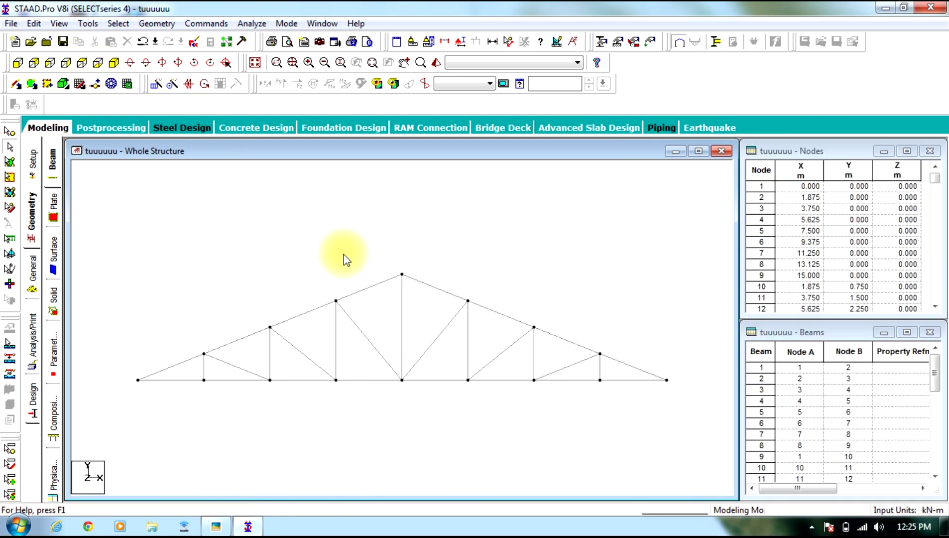
left_click(214, 526)
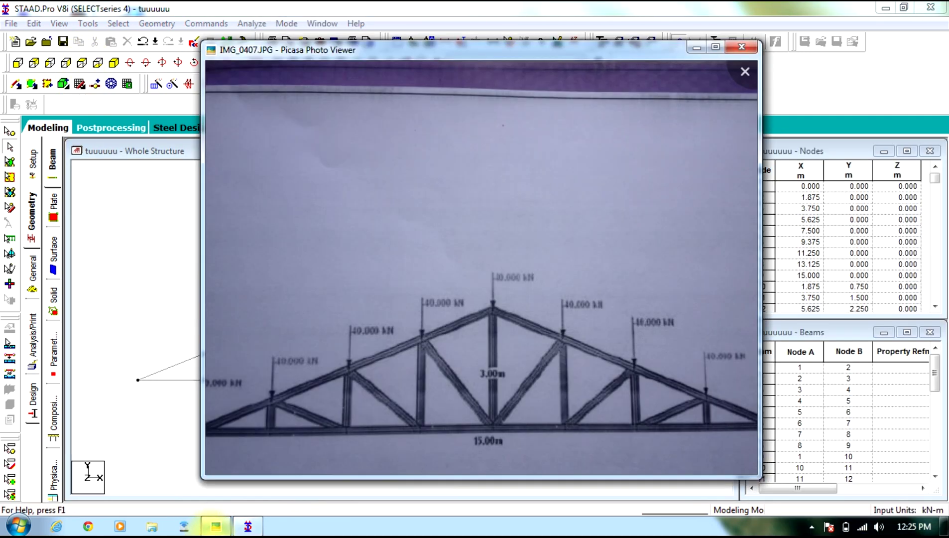
left_click(215, 527)
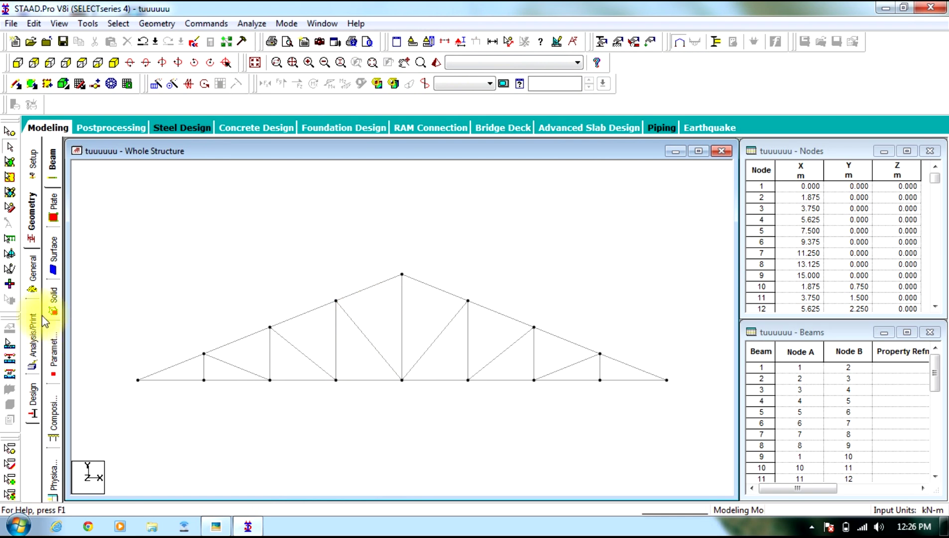
- Define a rolled steel Angle section property with STEEL material
left_click(28, 283)
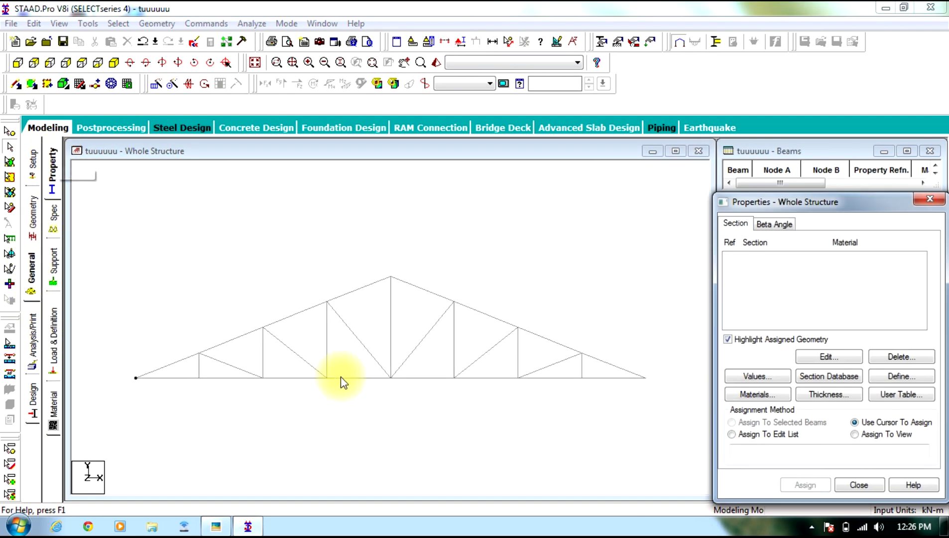
left_click(891, 374)
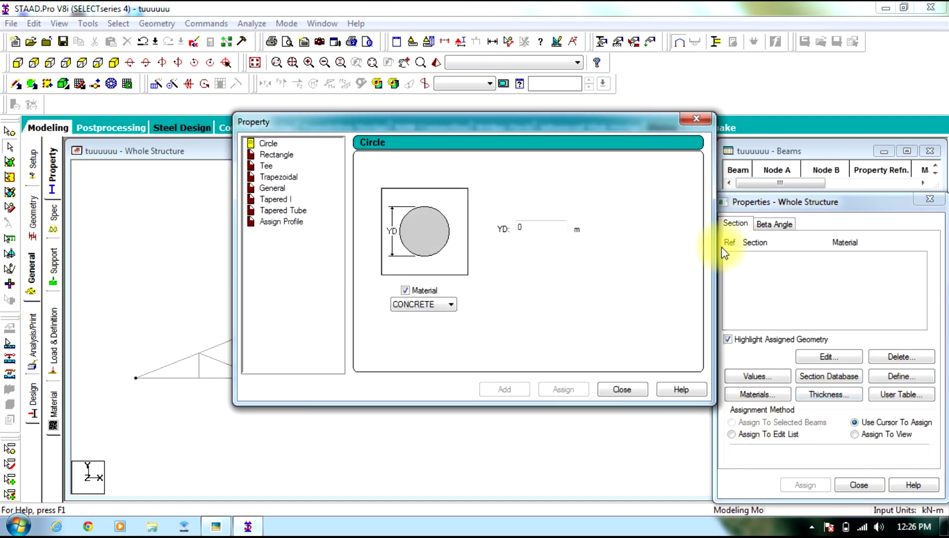
left_click(275, 223)
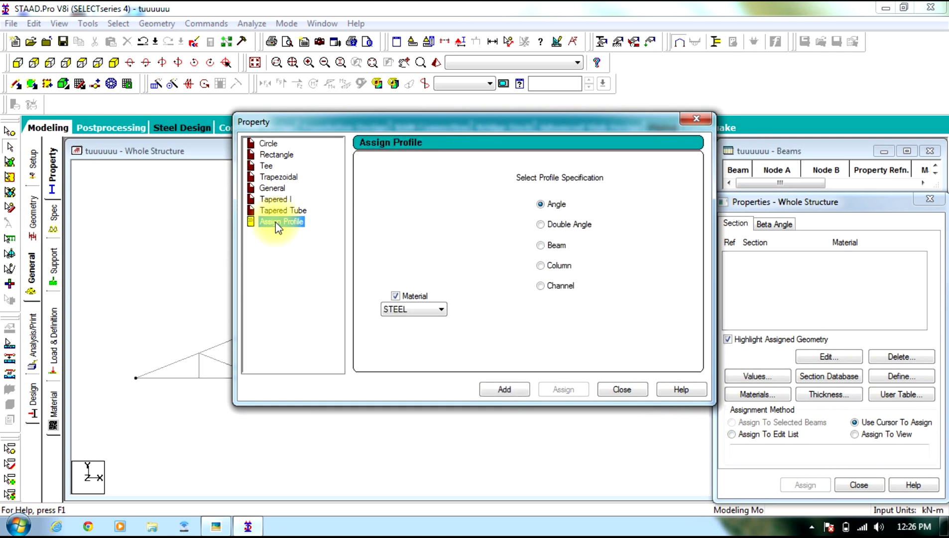
left_click(440, 311)
left_click(408, 315)
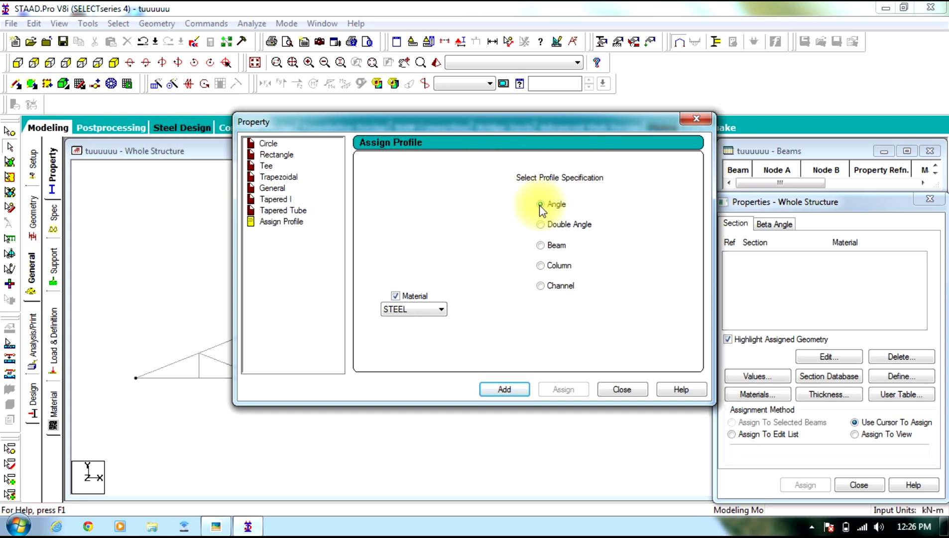
left_click(498, 391)
left_click(615, 391)
- Assign the Angle section R1 to all truss members 1 to 29
left_click(751, 258)
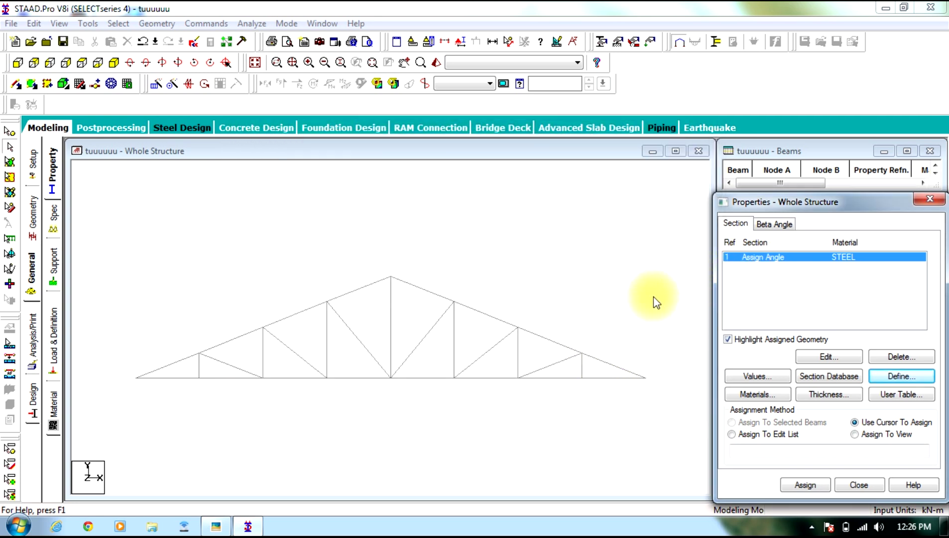
left_click_drag(709, 161, 91, 419)
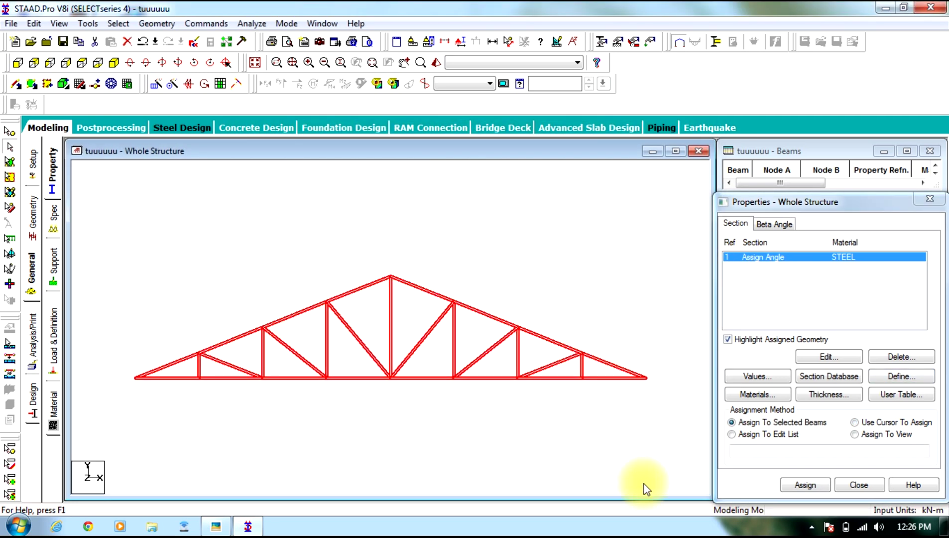
left_click(805, 485)
left_click(781, 385)
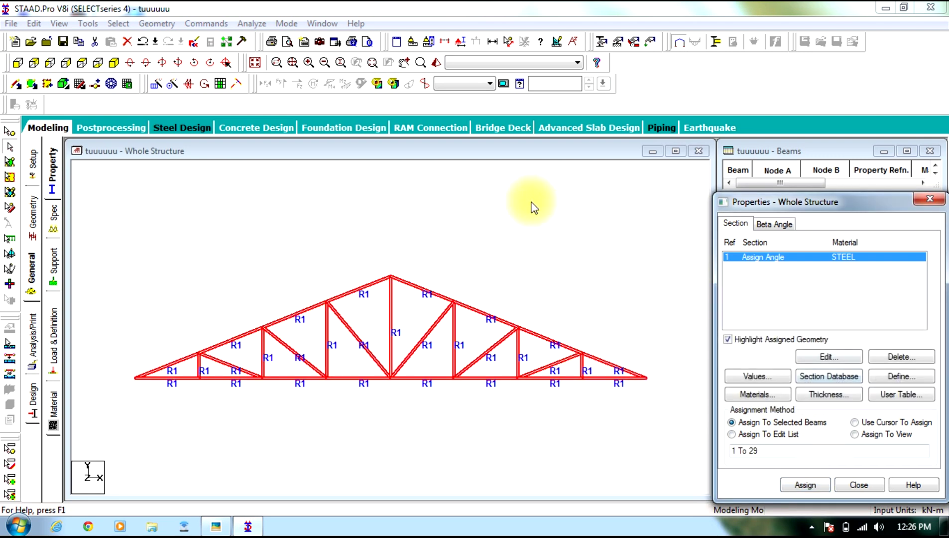
- Create a pinned support as Support 2
left_click(53, 260)
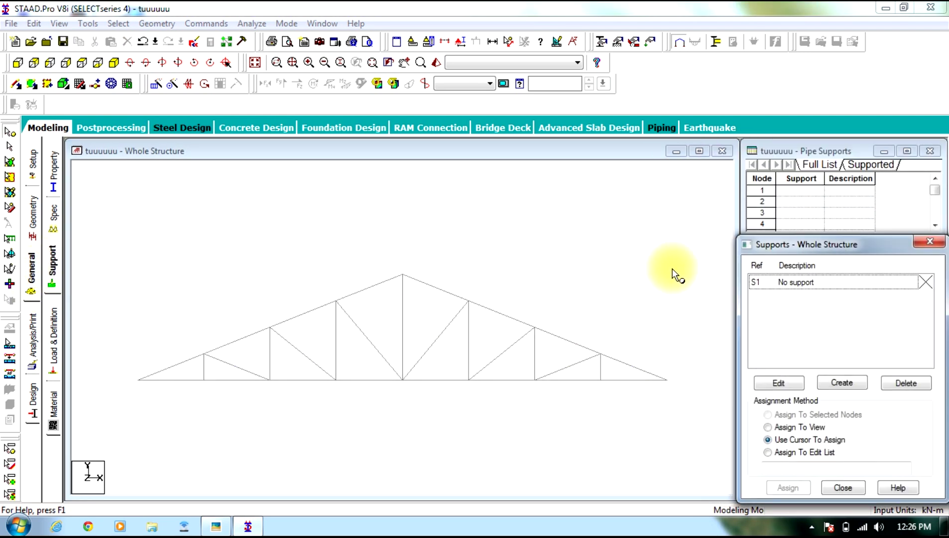
left_click(837, 382)
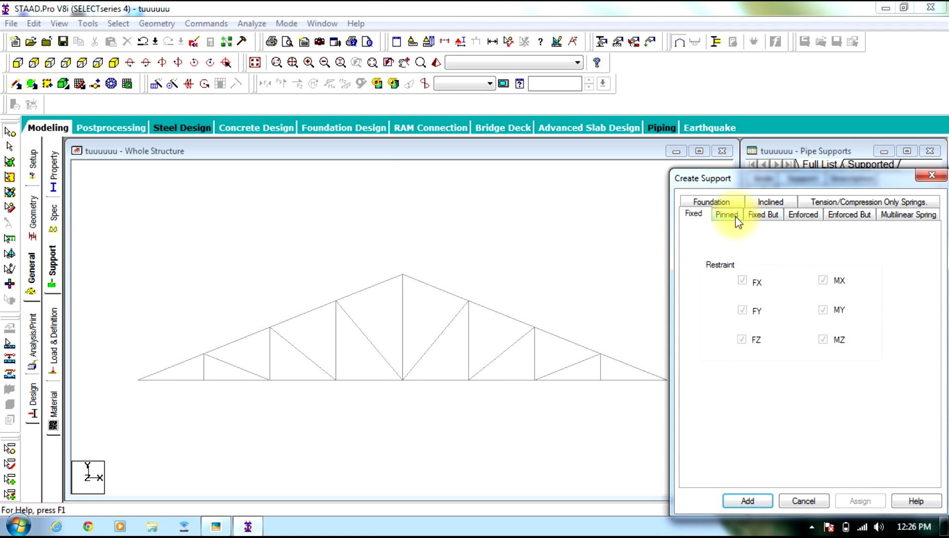
left_click(735, 216)
left_click(732, 501)
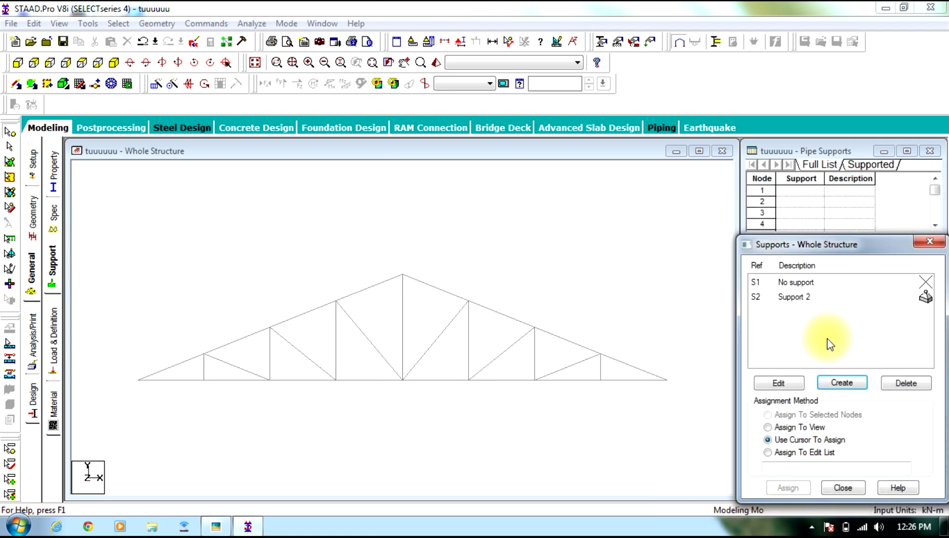
- Assign pinned support S2 to end nodes 1 and 9, then clear the selection
left_click(801, 296)
left_click(667, 380)
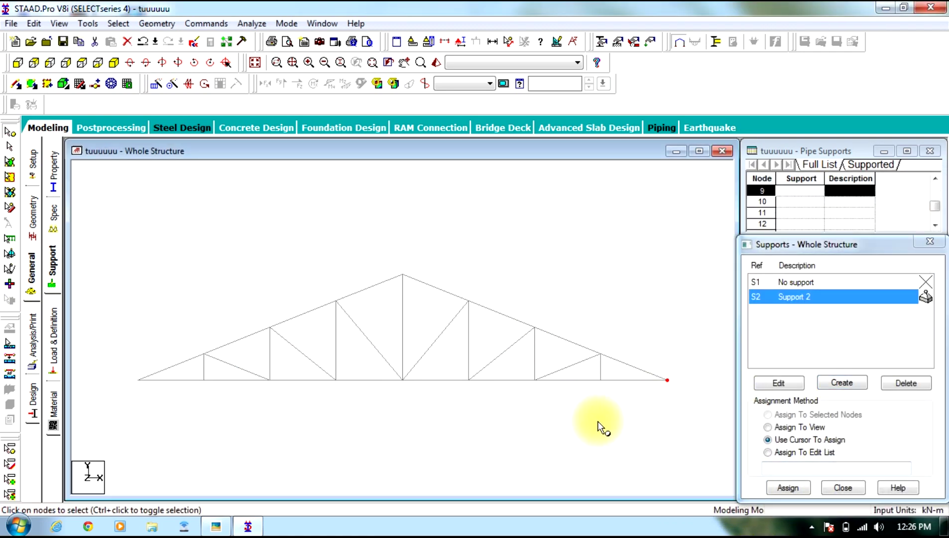
left_click(138, 380, "ctrl")
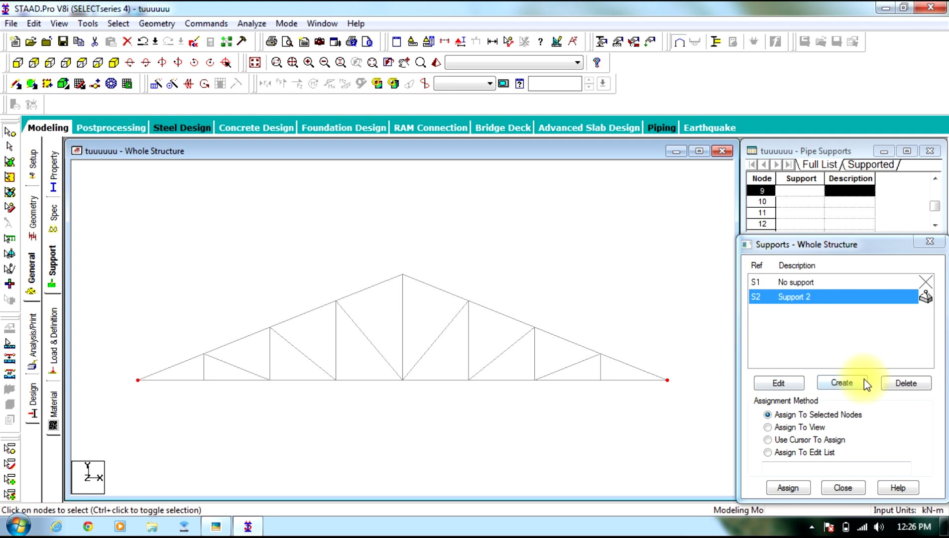
left_click(788, 487)
left_click(846, 404)
left_click(285, 252)
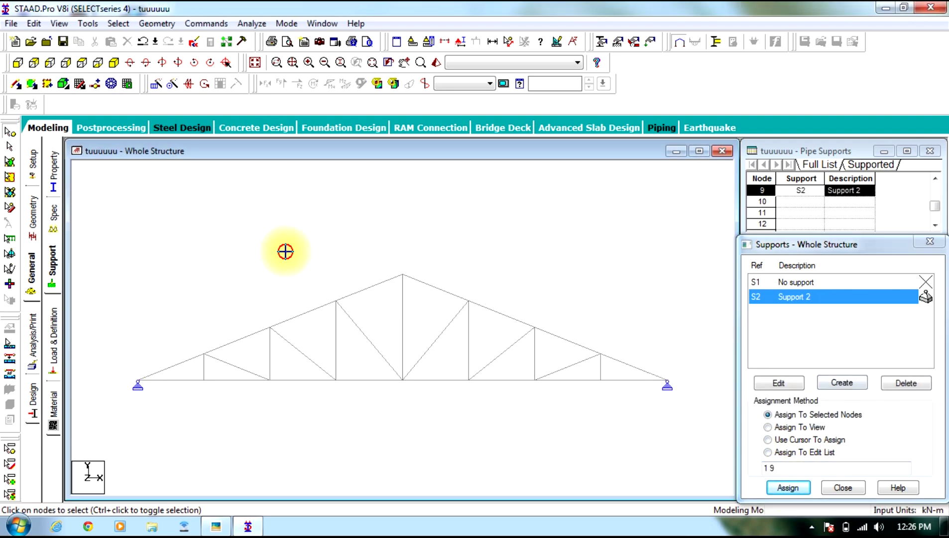
- Add primary LOAD CASE 1 under Load Cases Details and select it
left_click(55, 350)
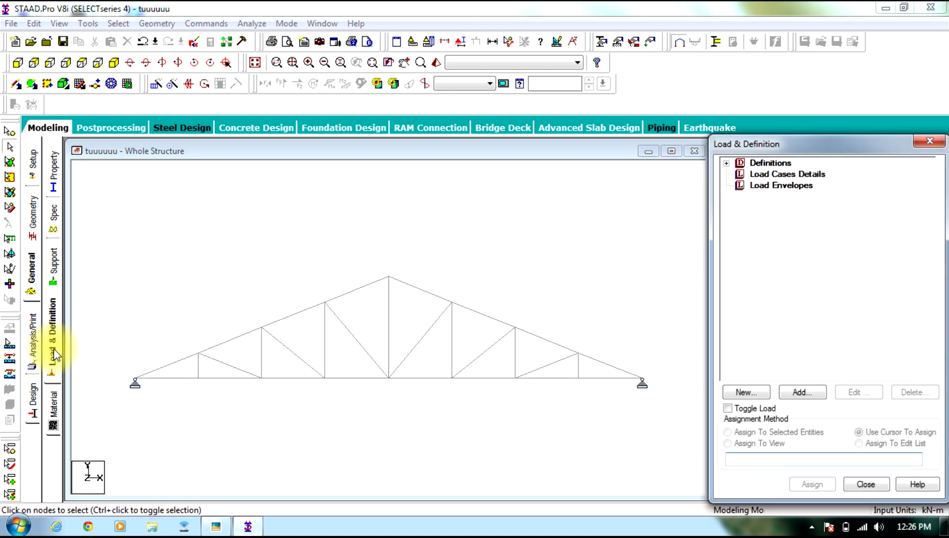
left_click(766, 174)
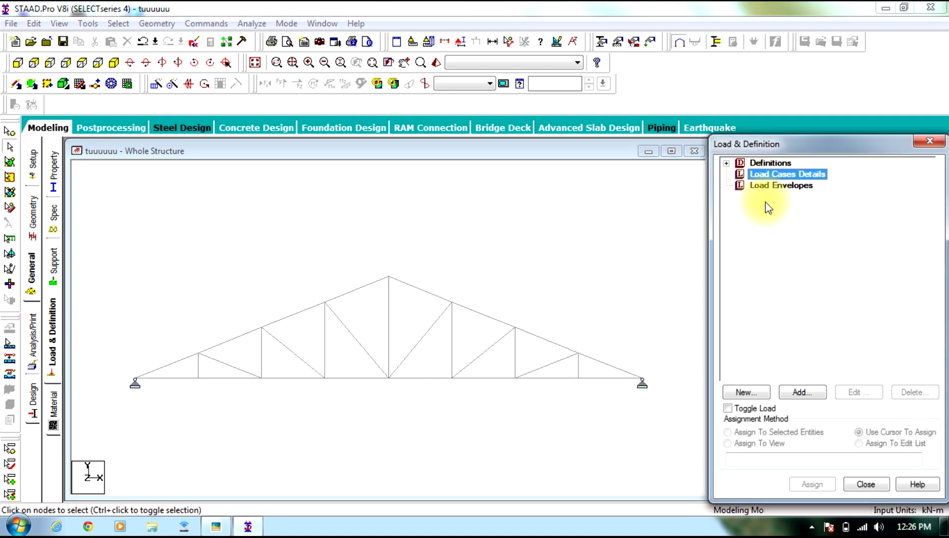
left_click(810, 392)
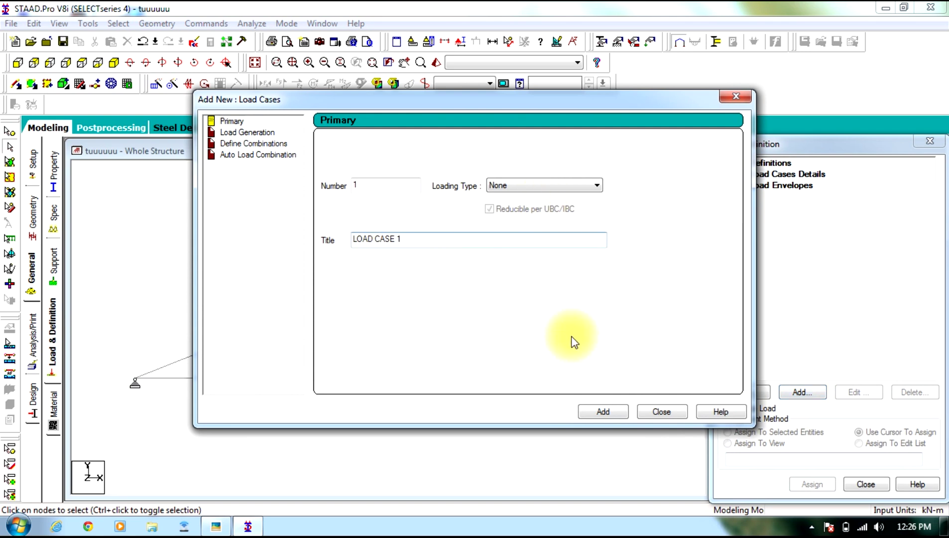
left_click(600, 412)
left_click(662, 411)
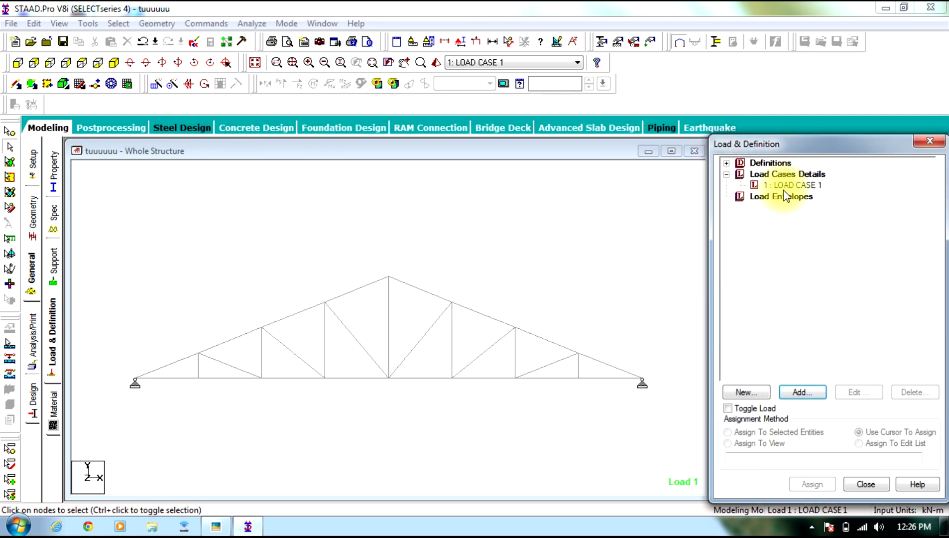
left_click(792, 185)
- Add a nodal load Fy = -40 kN to LOAD CASE 1 and select it for assigning
left_click(802, 392)
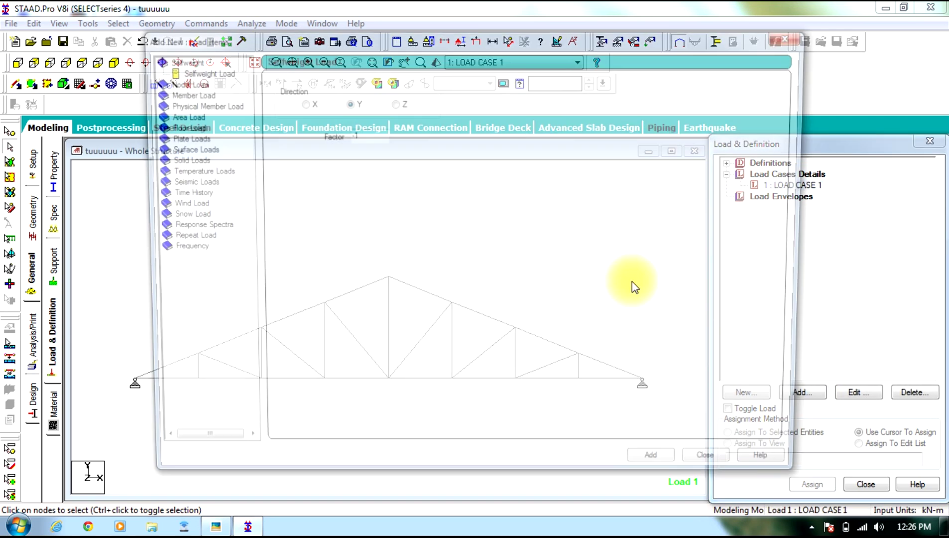
left_click(181, 83)
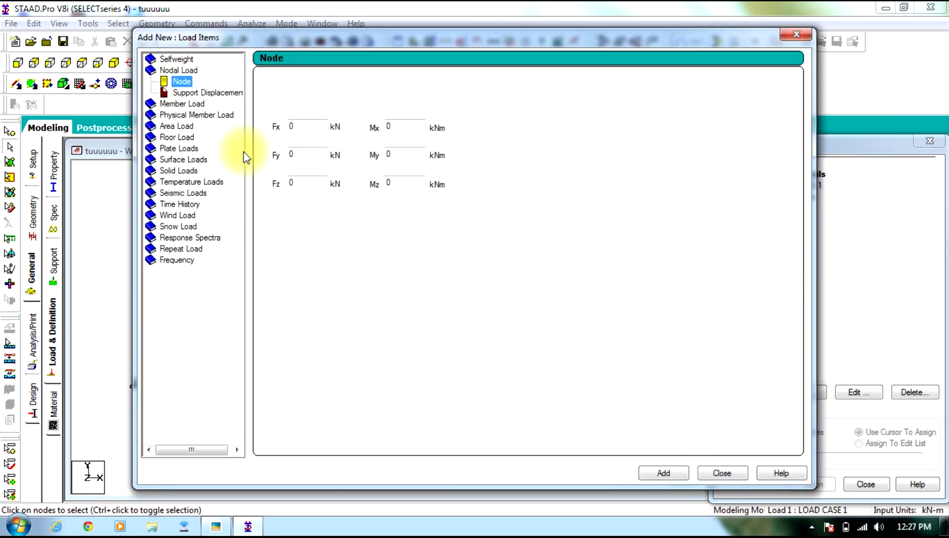
left_click(315, 154)
type("-40")
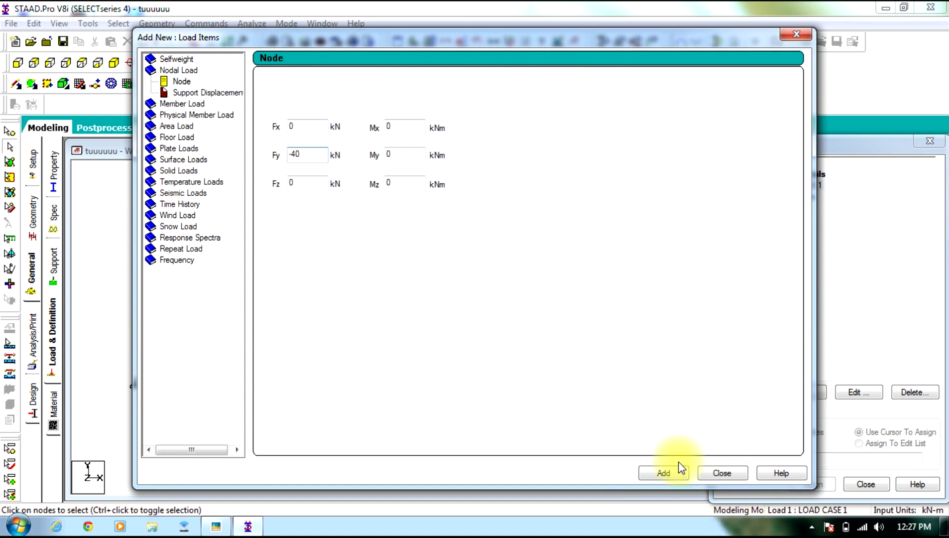
left_click(669, 473)
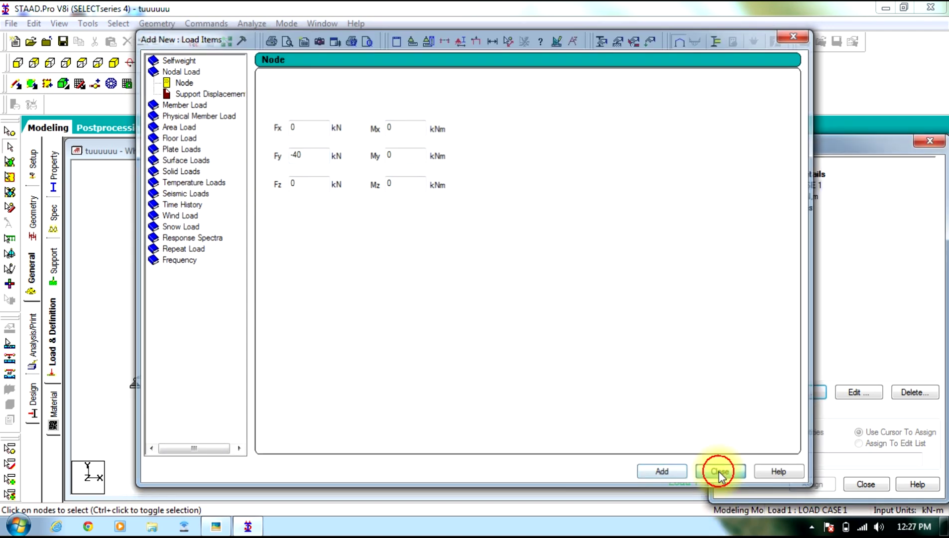
left_click(718, 471)
left_click(792, 197)
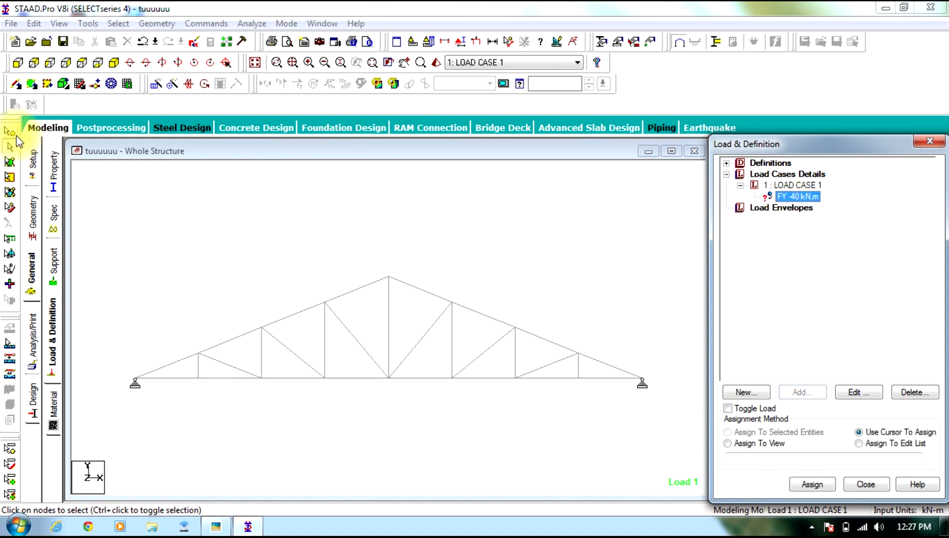
- Select the end and top-chord nodes, checking them against the loaded truss photo
left_click(15, 146)
left_click_drag(674, 214, 75, 369)
left_click(642, 378)
left_click(123, 406)
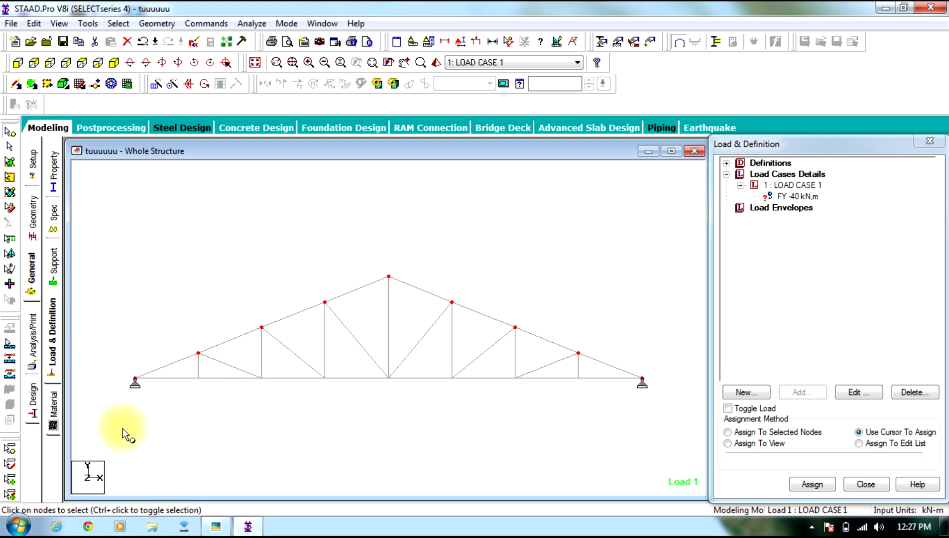
left_click(216, 526)
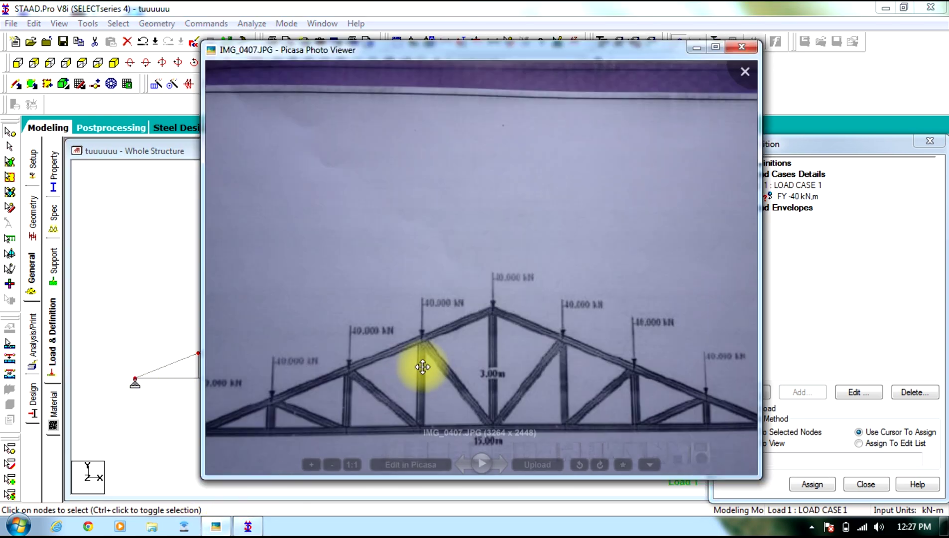
scroll(425, 365, "down", 5)
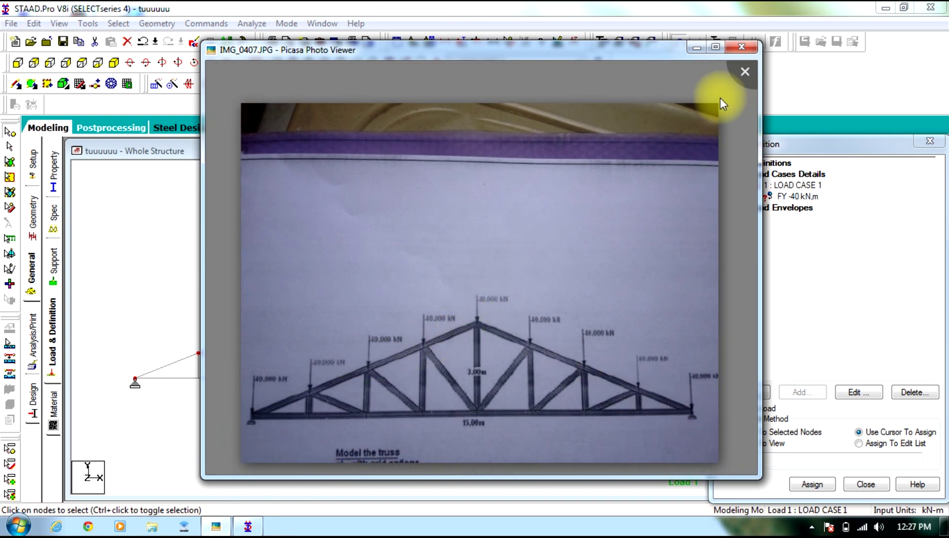
left_click(702, 49)
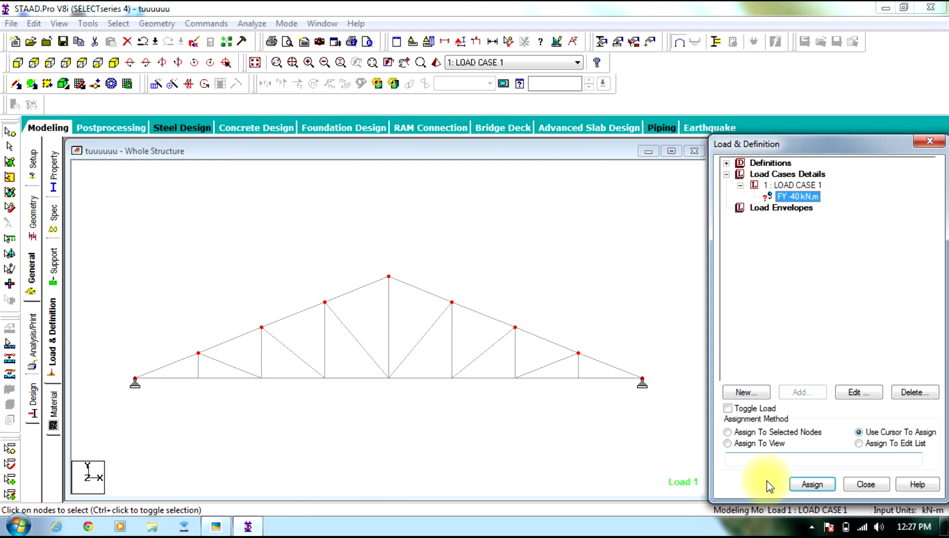
- Assign FY -40 kN to nodes 1 and 9 to 16 and redraw the load arrows scaled
left_click(787, 432)
left_click(809, 484)
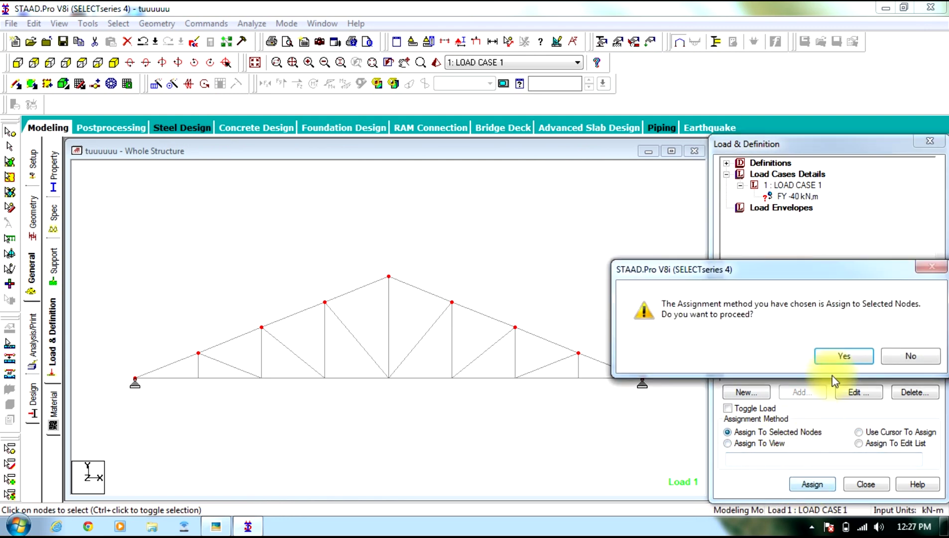
left_click(843, 355)
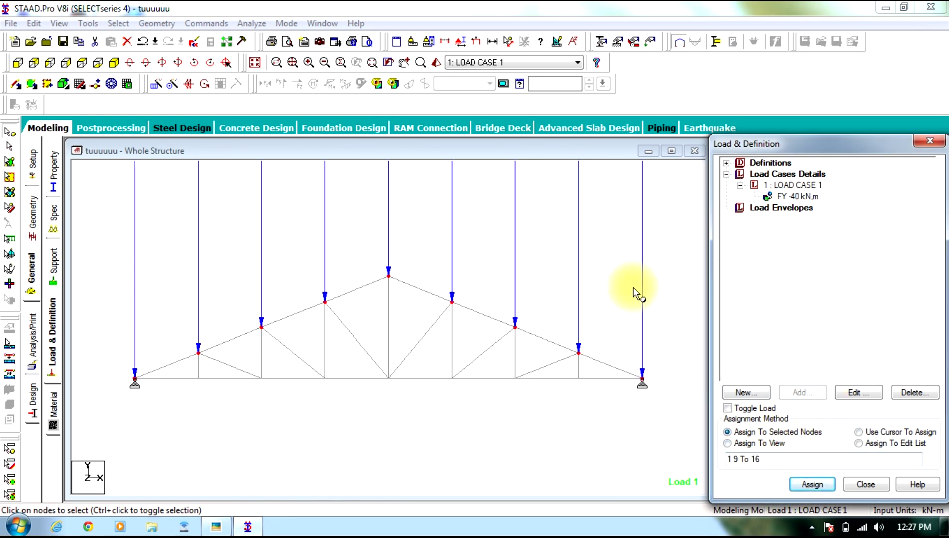
left_click(476, 43)
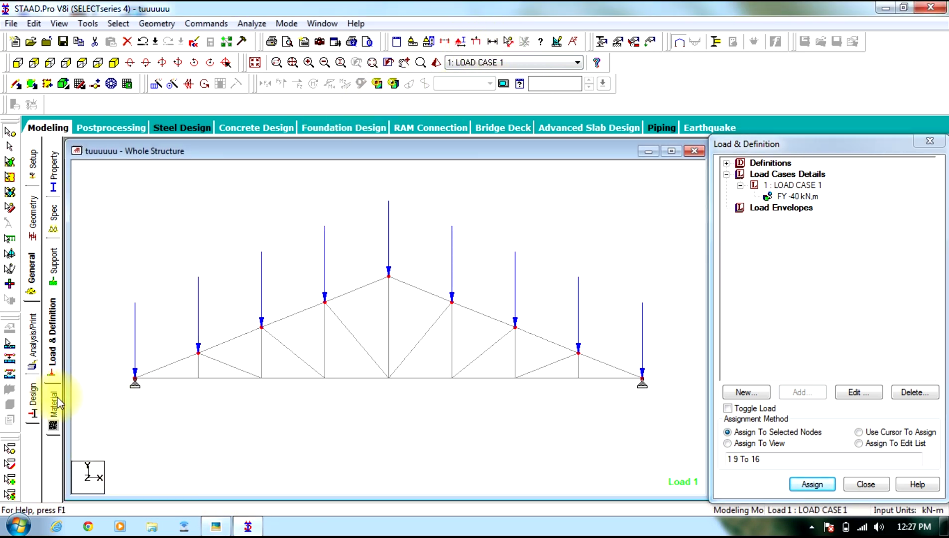
- Add steel design parameter FYLD = 415000 kN/m2, replacing the default 248213
left_click(33, 403)
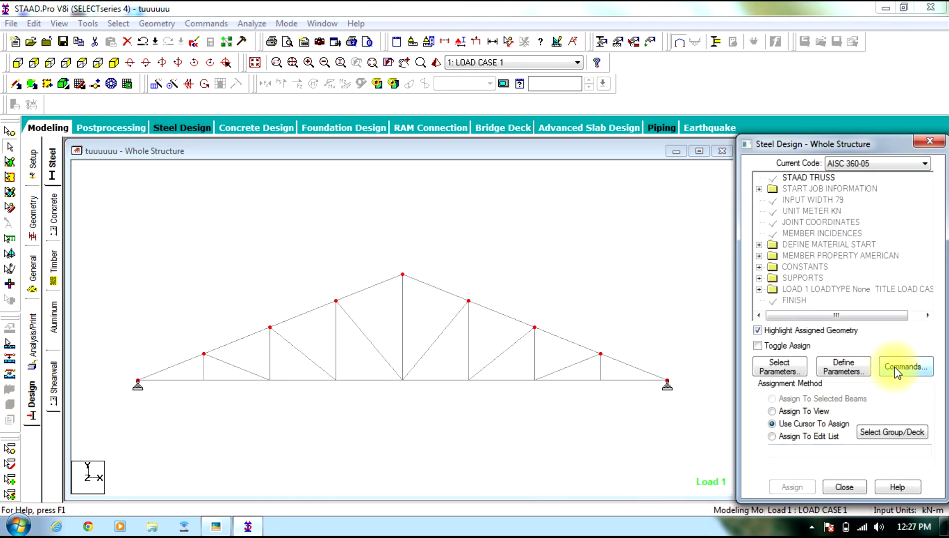
left_click(855, 370)
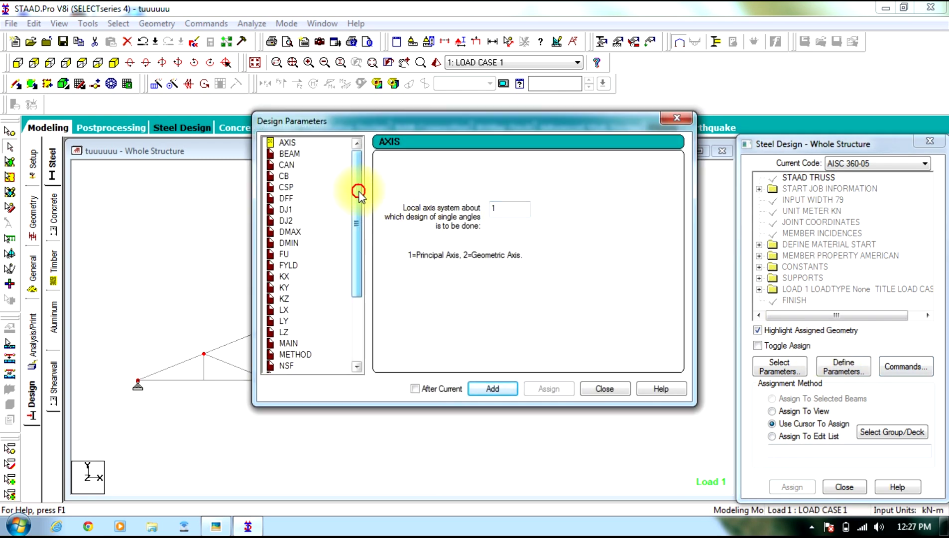
mouse_move(359, 190)
left_mouse_down()
mouse_move(364, 197)
mouse_move(347, 191)
left_mouse_up()
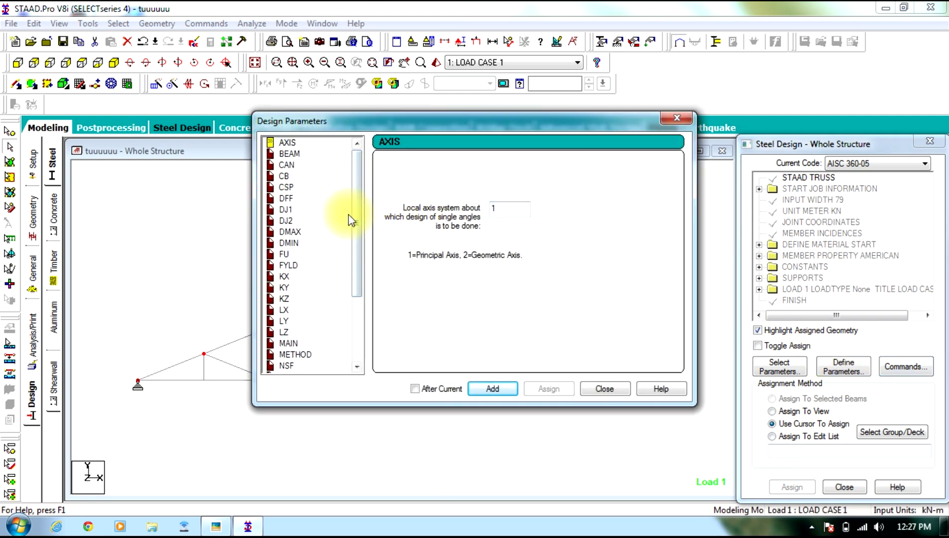
left_click(291, 266)
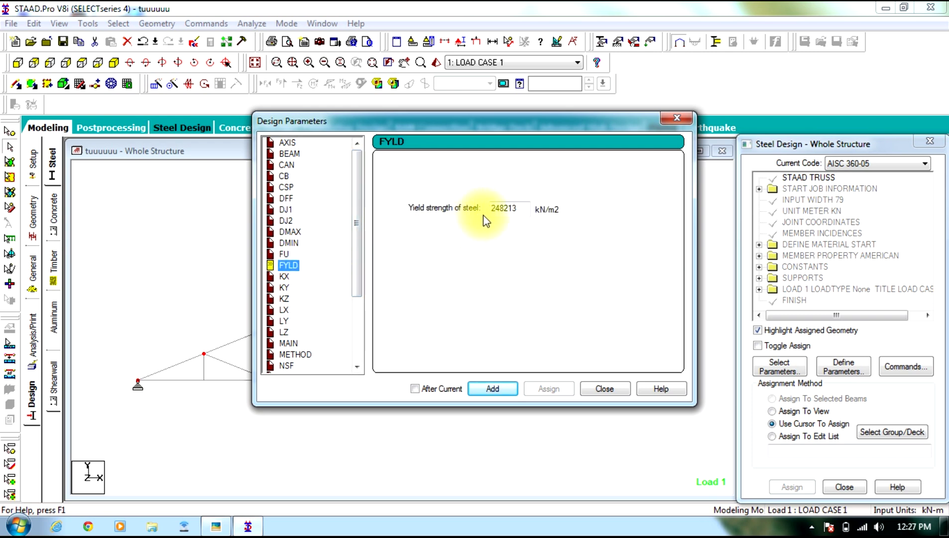
double_click(522, 209)
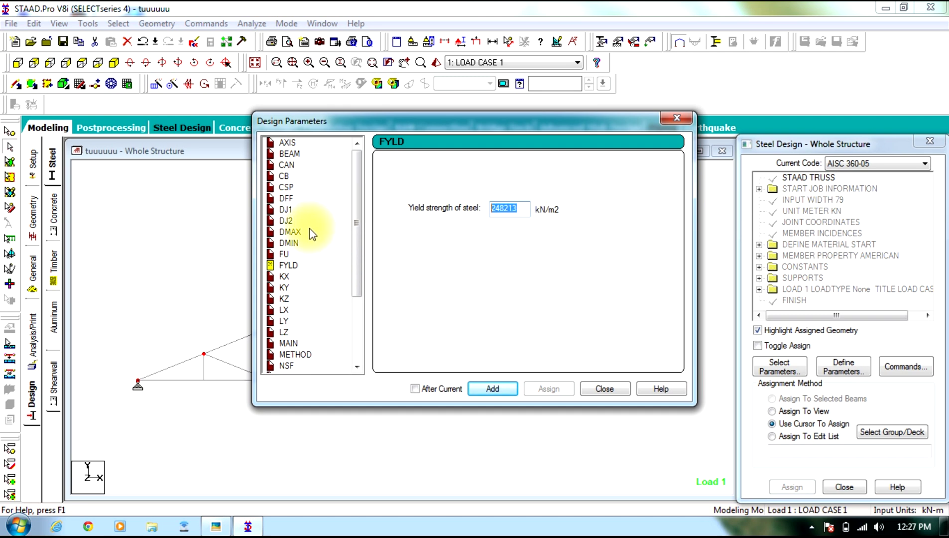
type("415000")
left_click(512, 389)
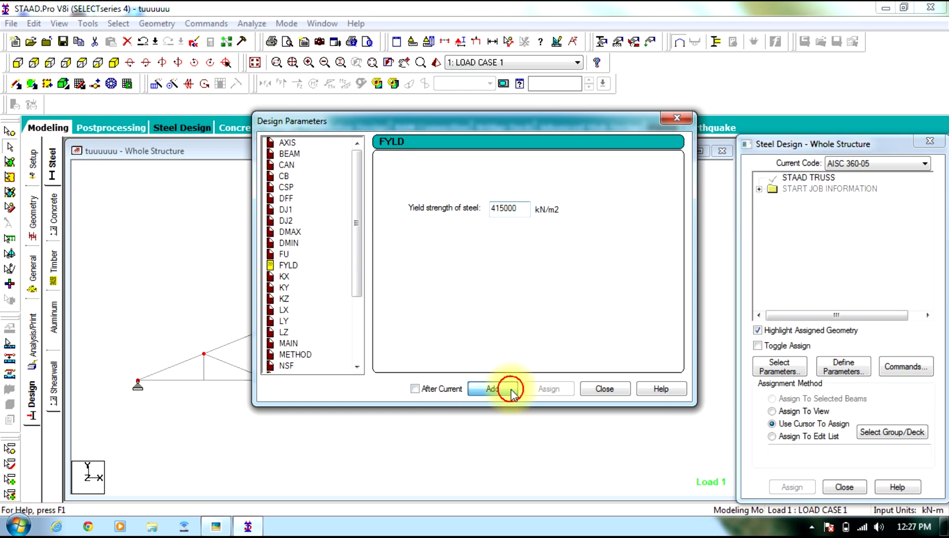
left_click(614, 388)
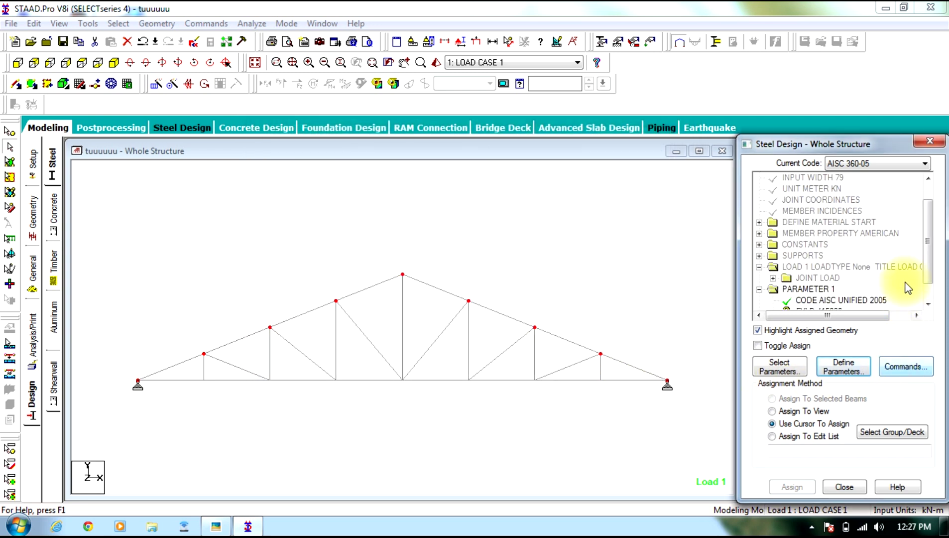
- Add the CHECK CODE and STEEL TAKE OFF commands to the steel design list
scroll(922, 261, "down", 1)
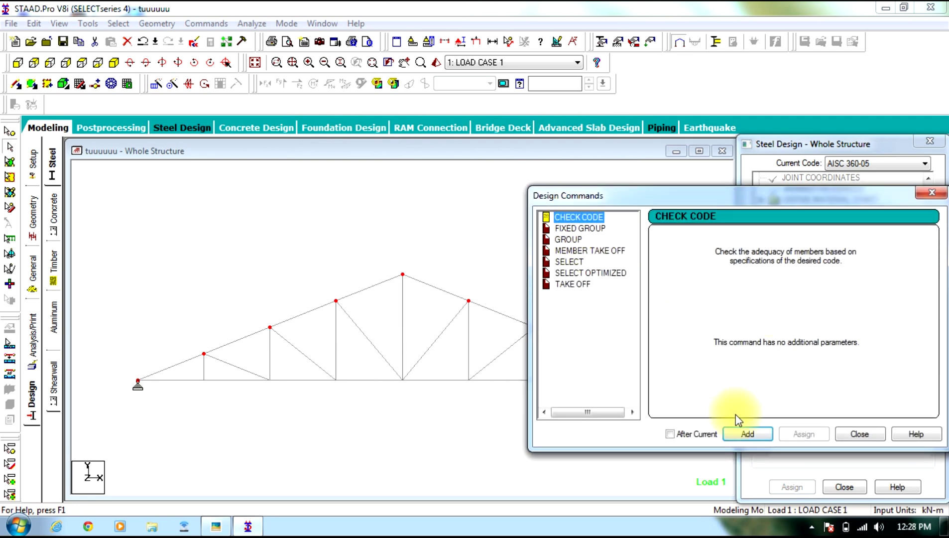
left_click(740, 435)
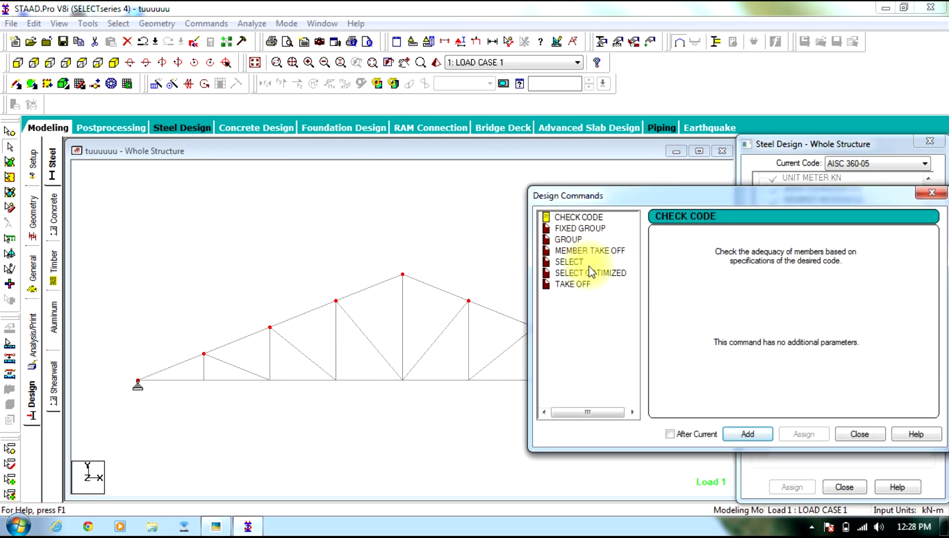
left_click(571, 287)
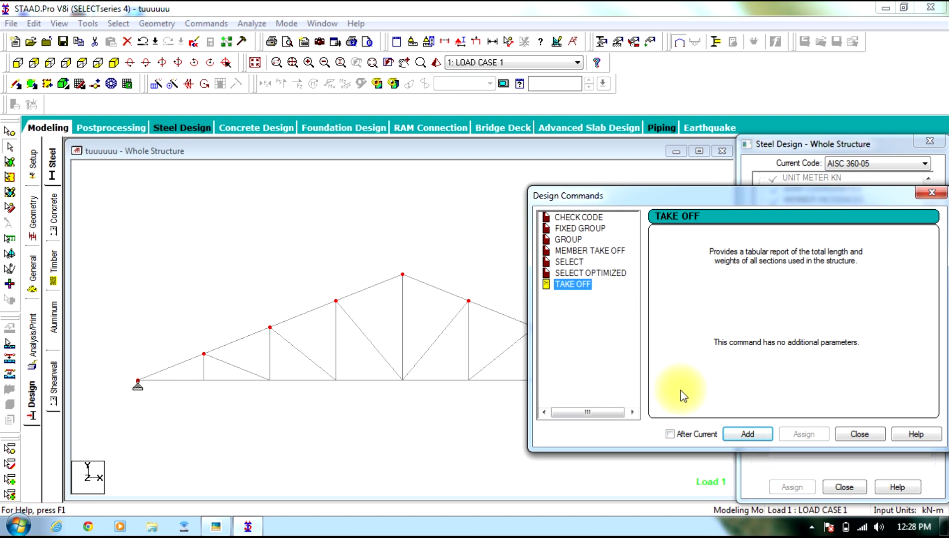
left_click(741, 436)
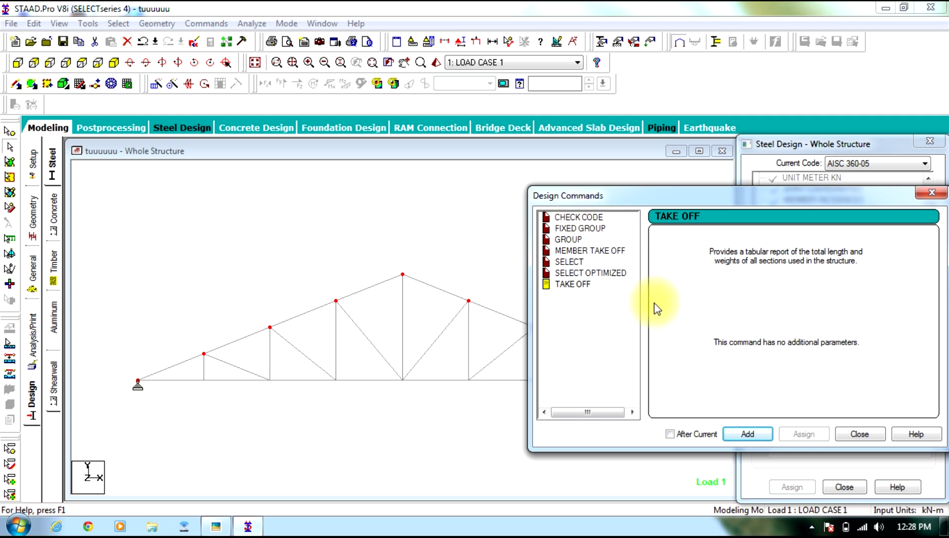
left_click(869, 439)
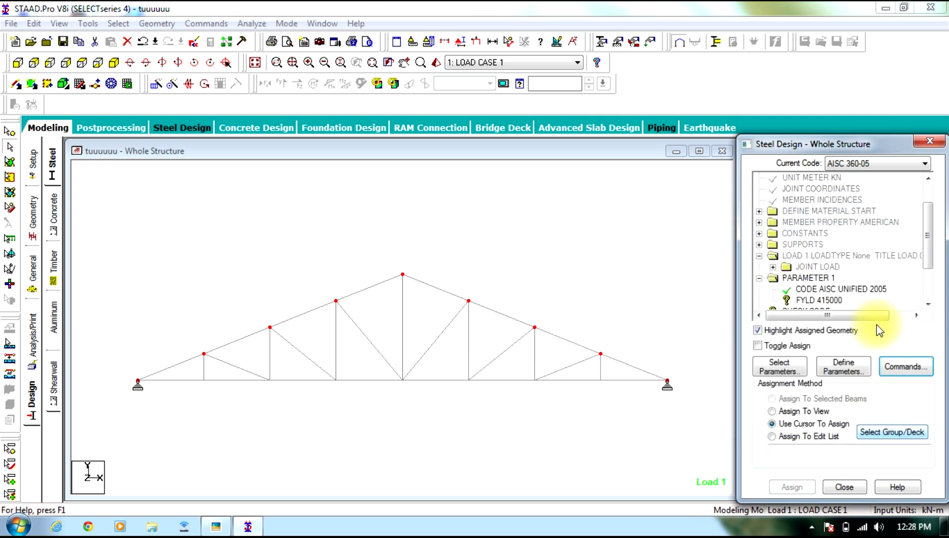
- Assign the FYLD 415000 parameter to all truss members 1 to 29
left_click_drag(925, 233, 944, 287)
left_click(839, 244)
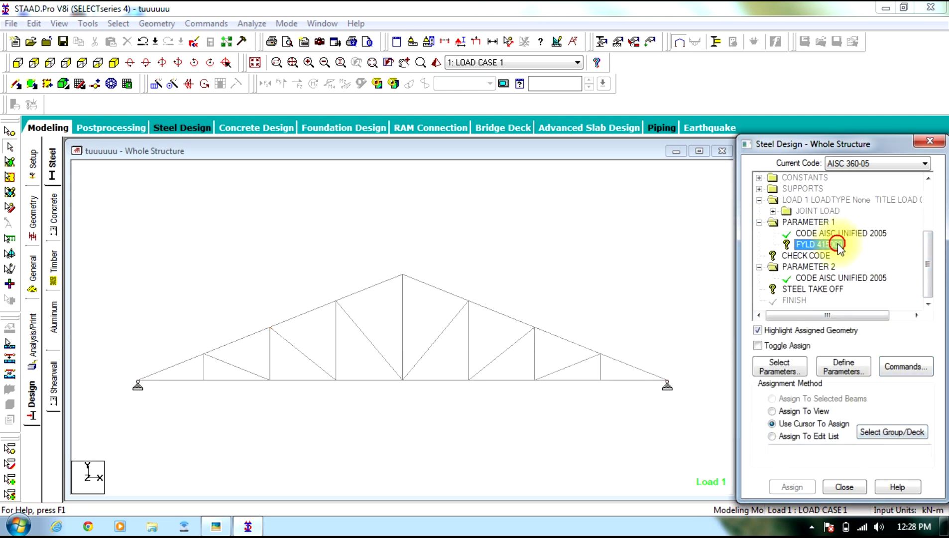
left_click_drag(684, 206, 93, 473)
left_click(787, 487)
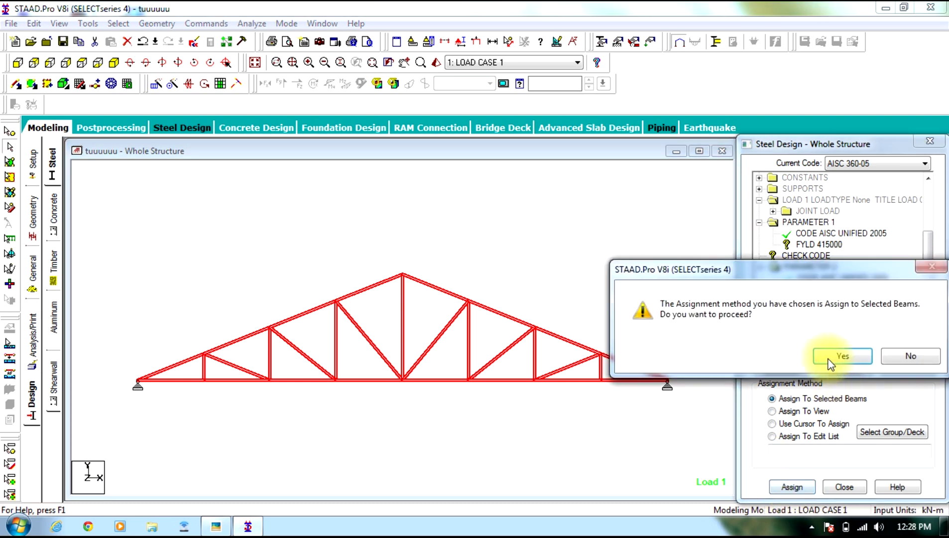
left_click(784, 355)
- Assign CHECK CODE to all truss members
left_click(802, 253)
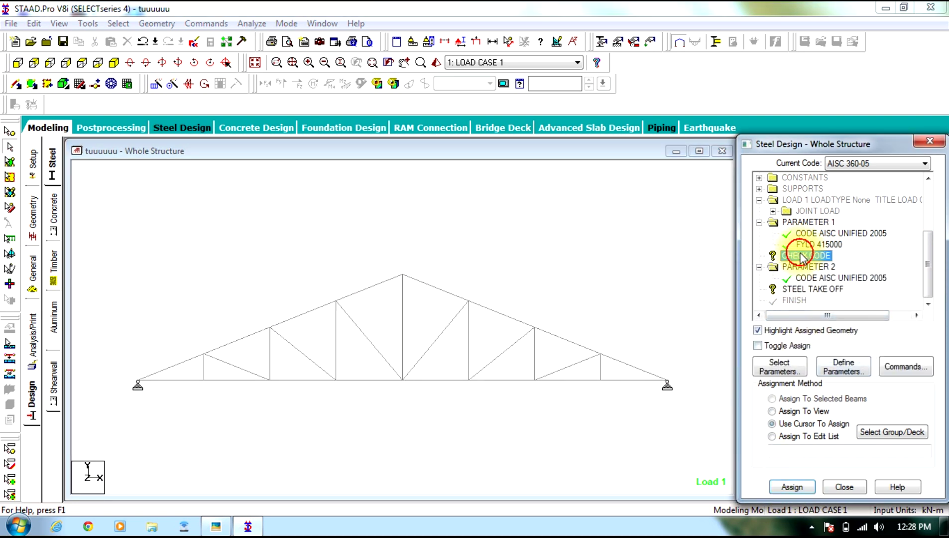
left_click_drag(712, 217, 90, 503)
left_click(788, 492)
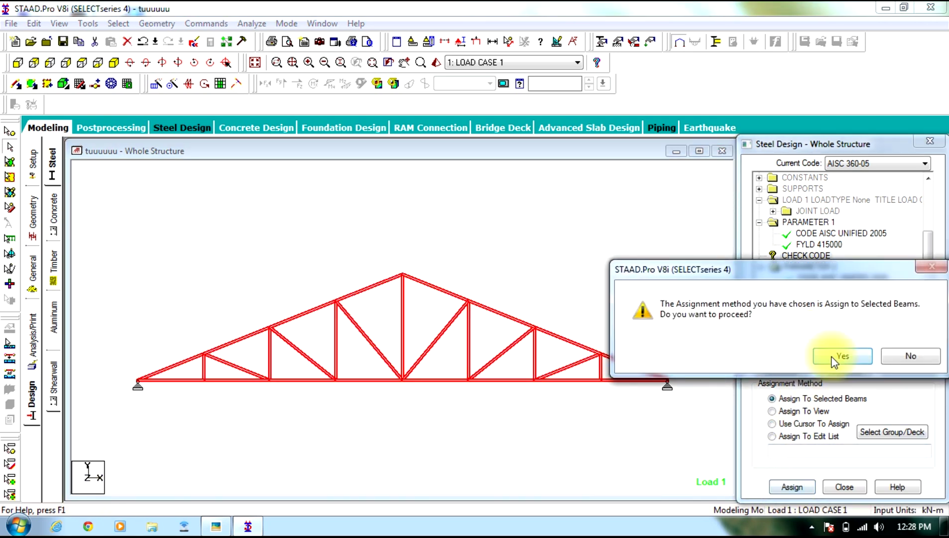
left_click(798, 354)
- Assign STEEL TAKE OFF to every truss member
left_click(799, 291)
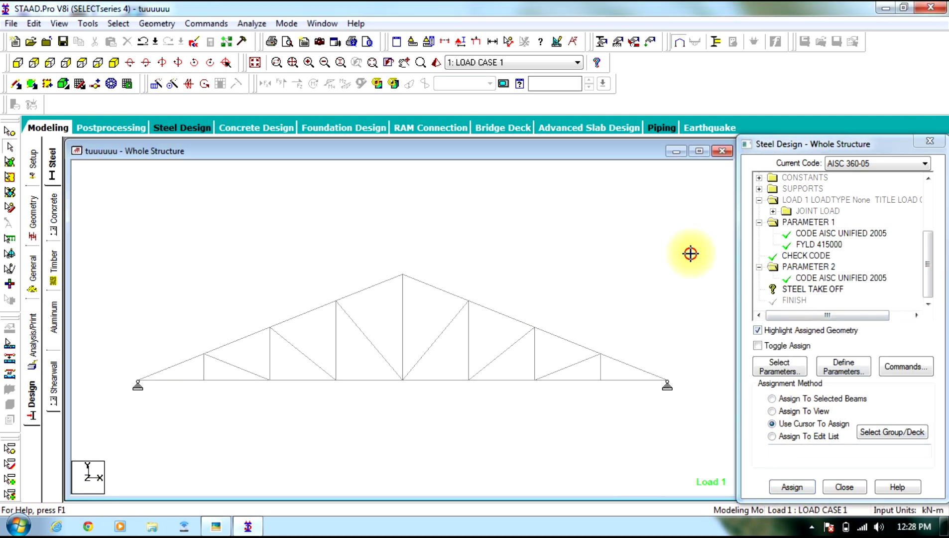
key("ctrl+a")
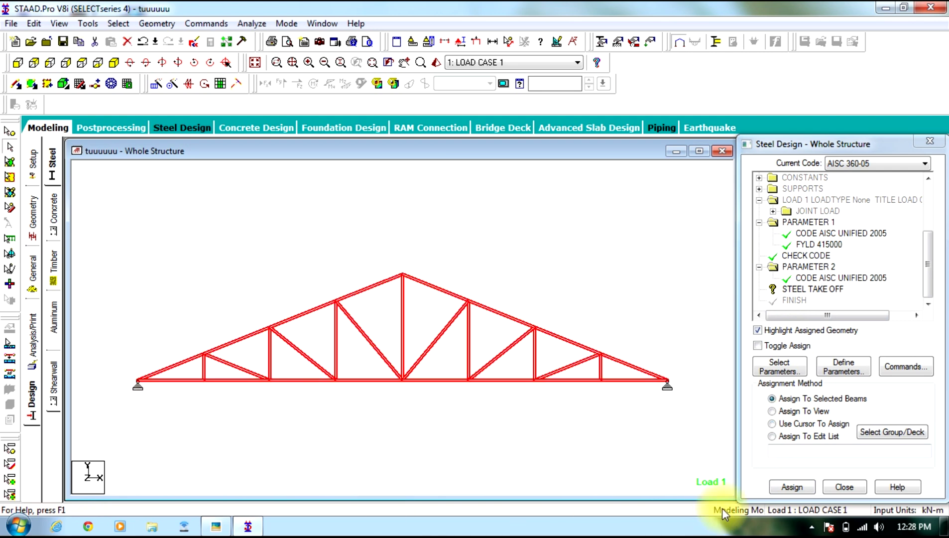
left_click(792, 488)
left_click(840, 355)
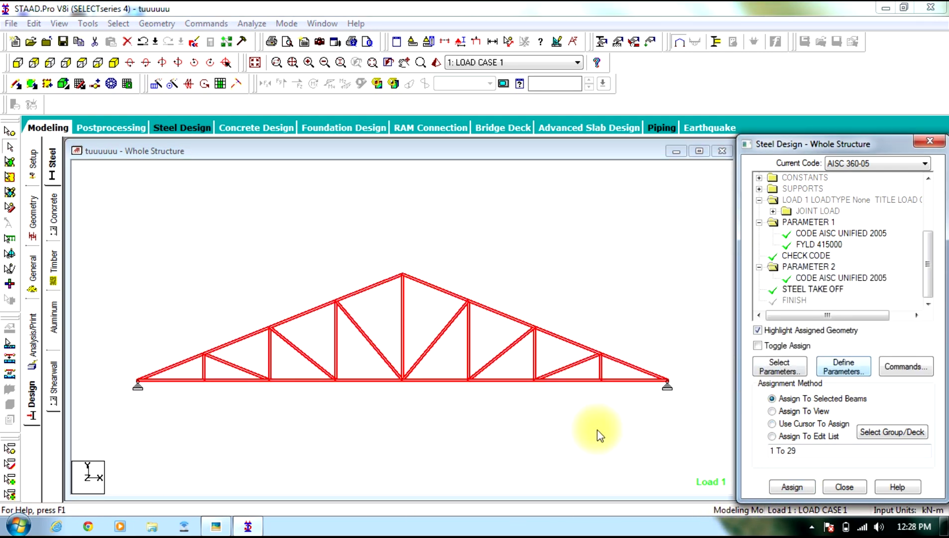
- Add a PERFORM ANALYSIS command from the Analysis/Print page
left_click(30, 350)
left_click(431, 414)
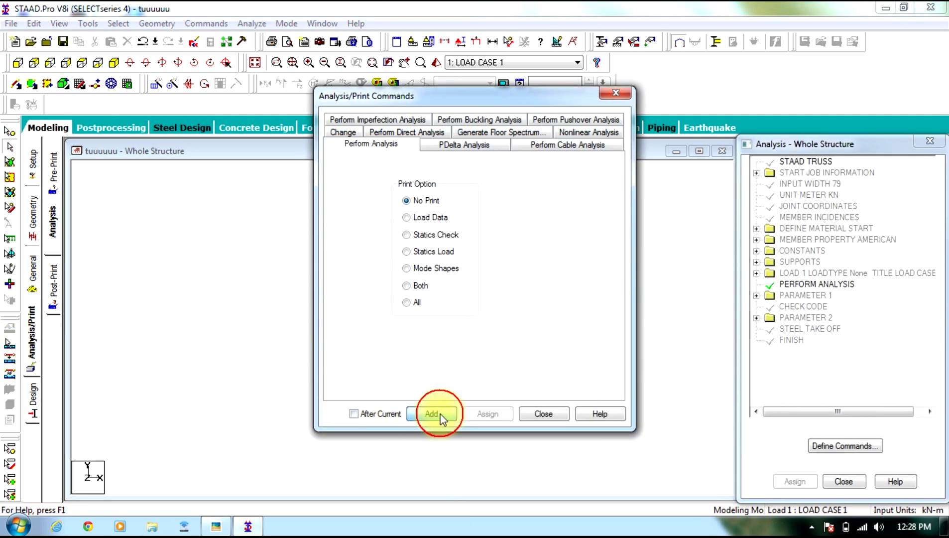
left_click(542, 413)
- Save and run the analysis, which aborts with an AISC 360-05 license error
left_click(252, 24)
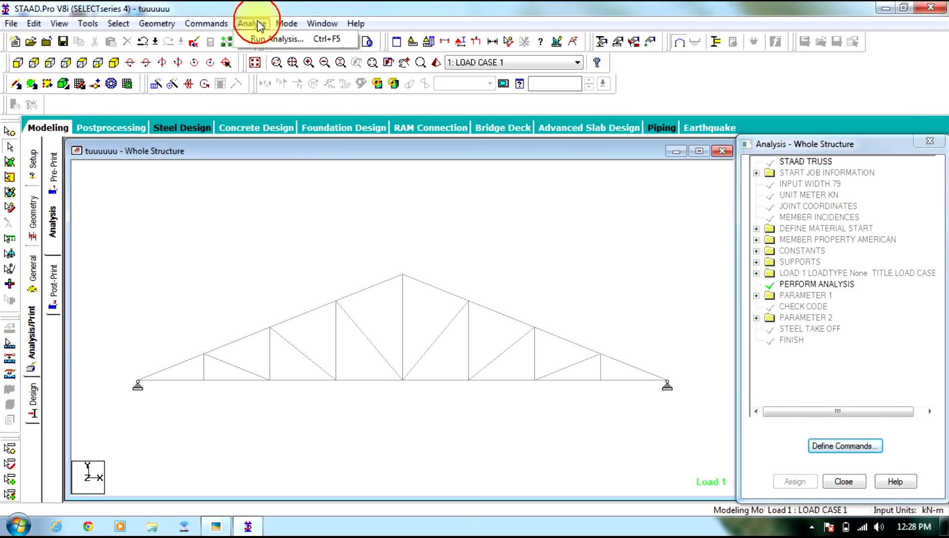
left_click(266, 39)
left_click(389, 284)
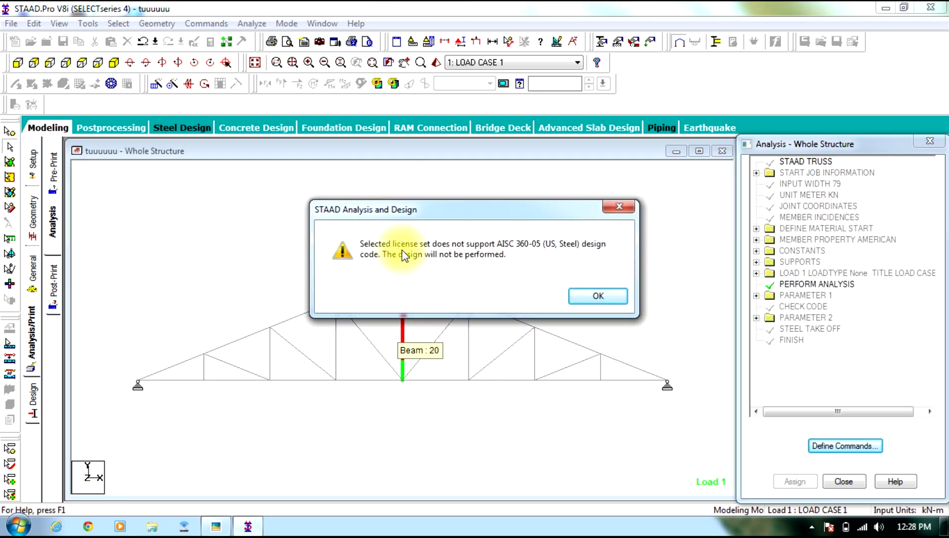
left_click(611, 295)
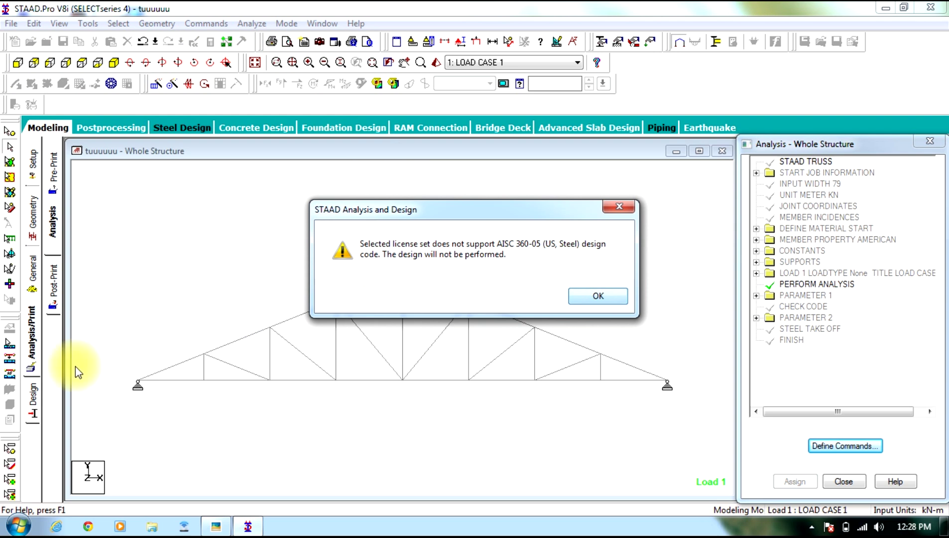
left_click(605, 295)
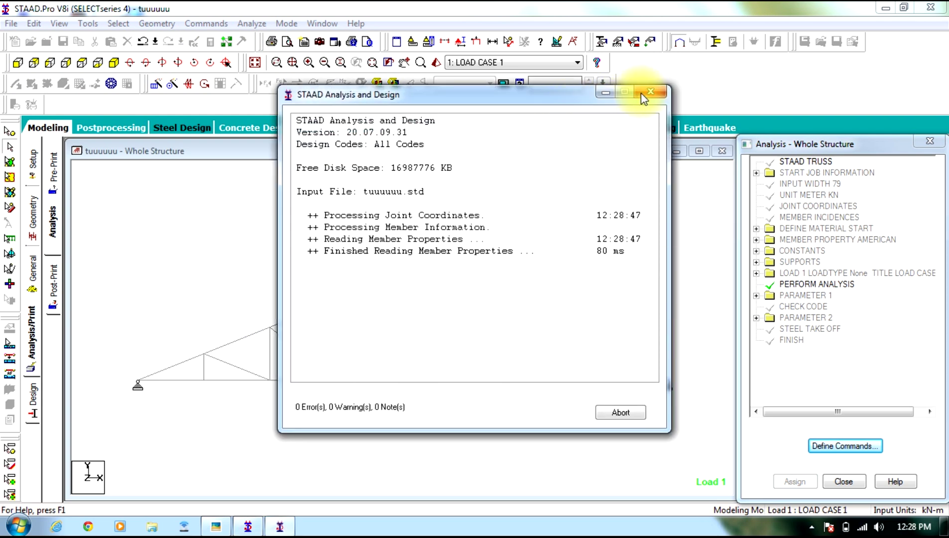
left_click(438, 292)
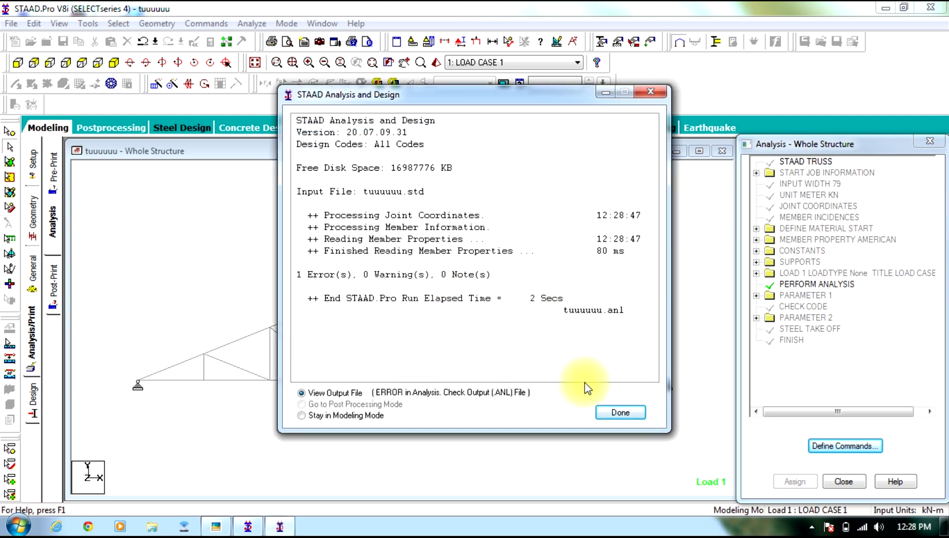
left_click(617, 412)
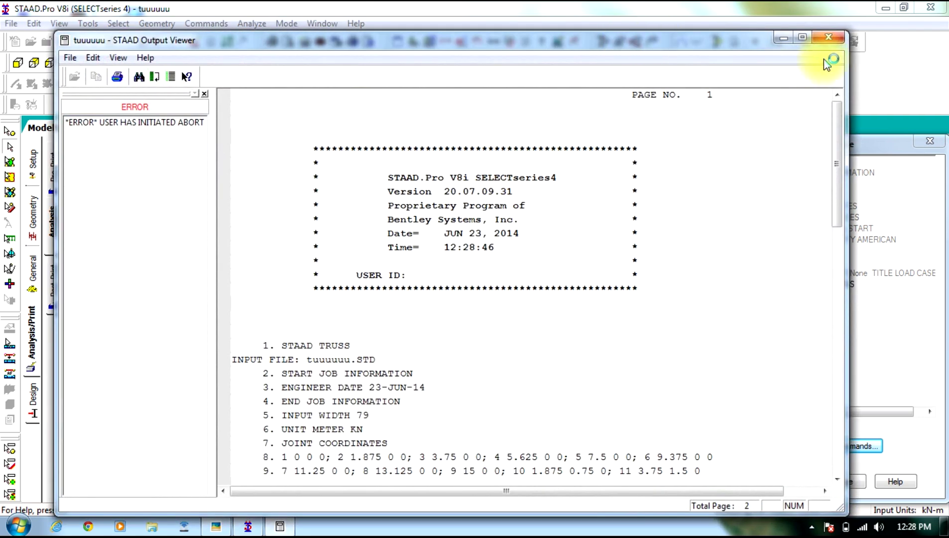
left_click(821, 46)
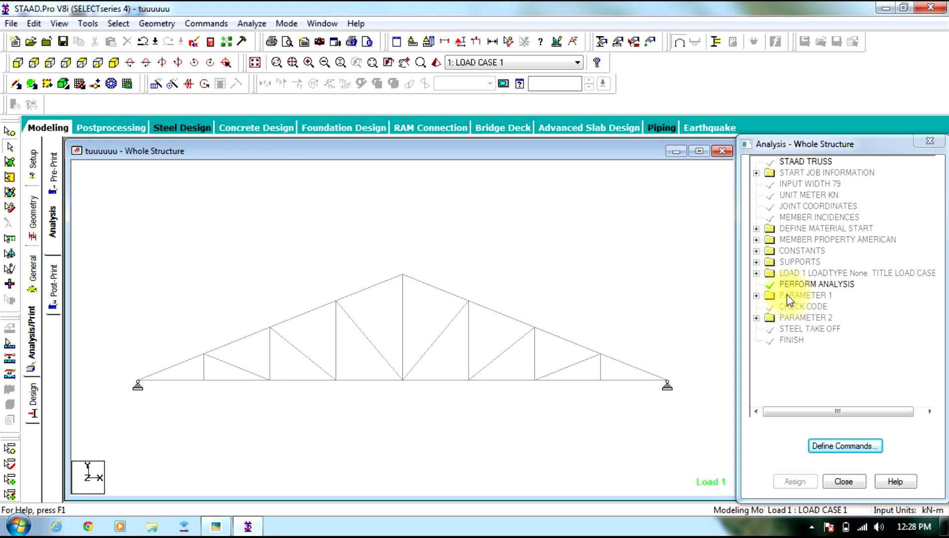
- Delete the PARAMETER 1 command along with its steel parameters
left_click(800, 297)
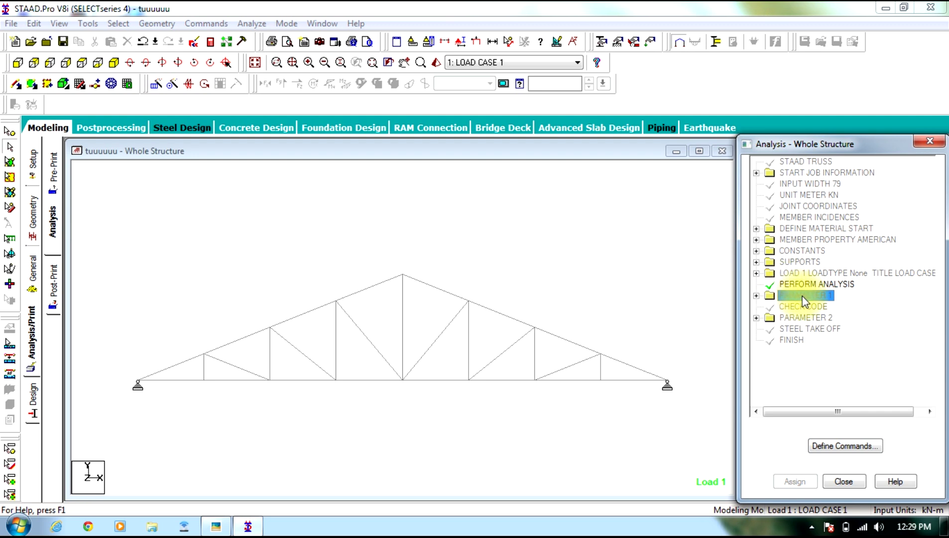
right_click(805, 301)
left_click(838, 337)
right_click(804, 300)
left_click(834, 325)
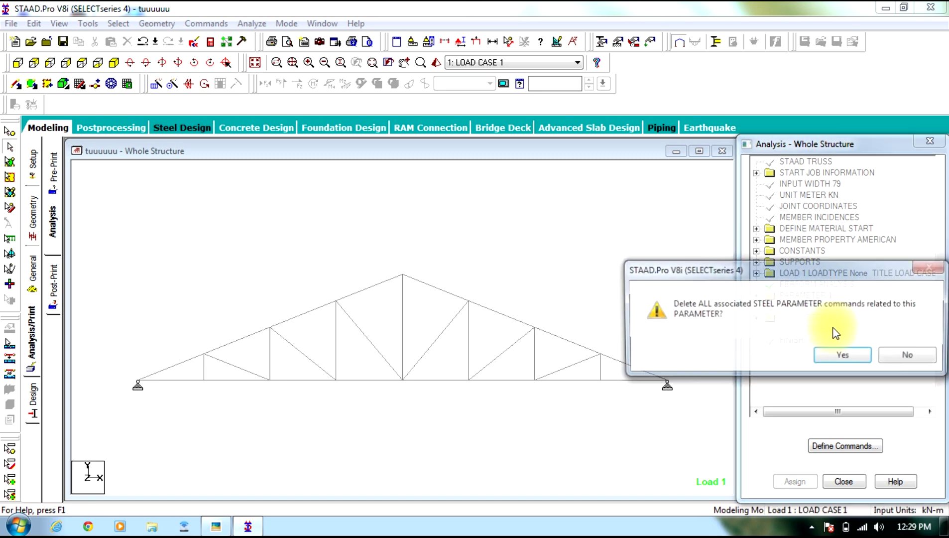
left_click(842, 355)
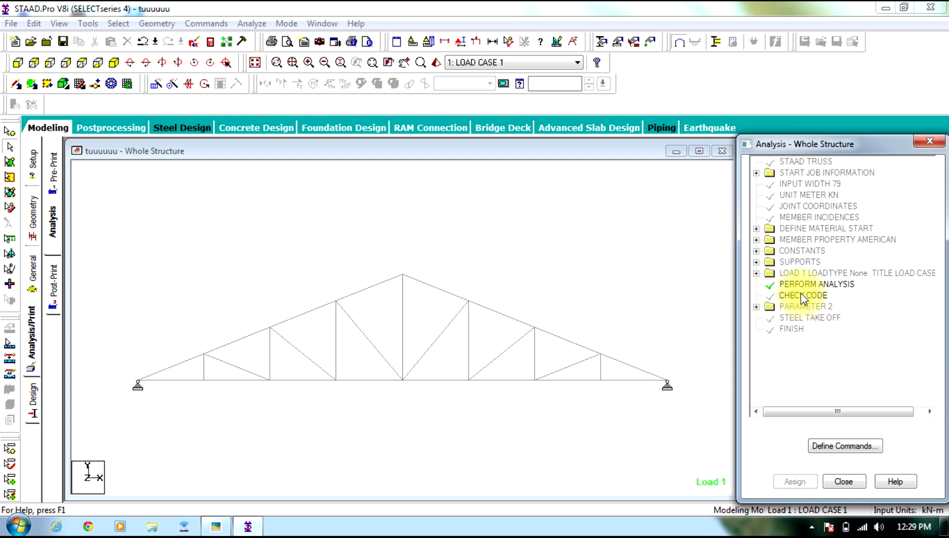
- Delete the CHECK CODE and PARAMETER 2 commands
right_click(802, 298)
left_click(830, 319)
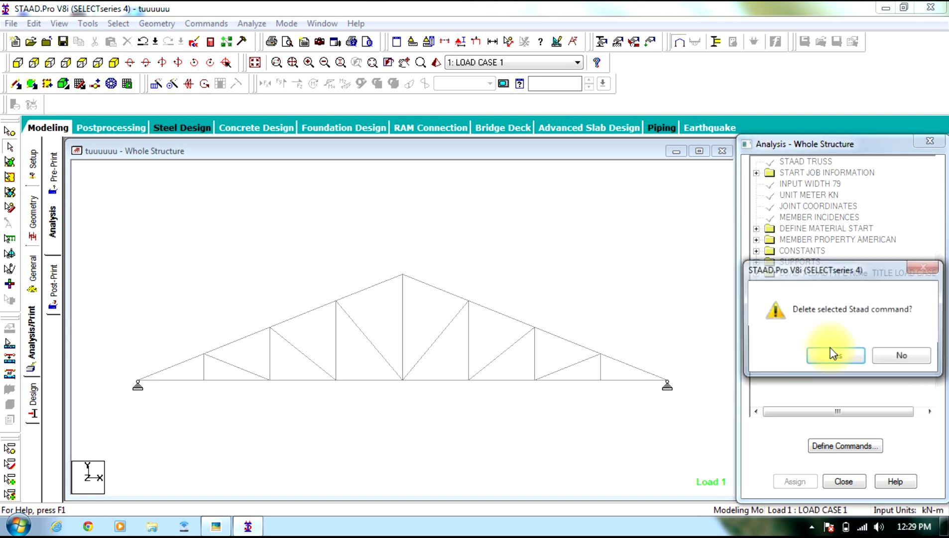
left_click(784, 354)
right_click(805, 296)
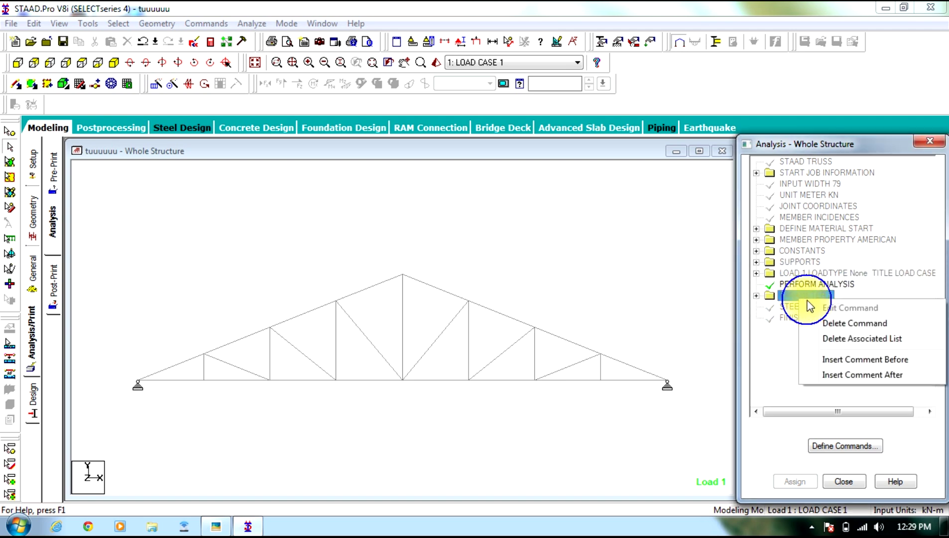
left_click(829, 322)
left_click(832, 354)
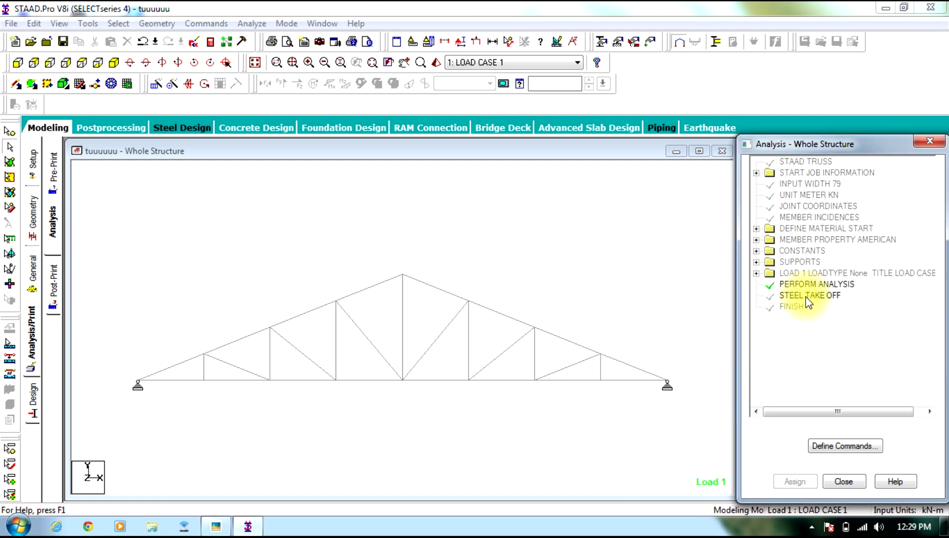
- Delete STEEL TAKE OFF and PERFORM ANALYSIS, keeping FINISH, which cannot be deleted
right_click(795, 312)
left_click(828, 333)
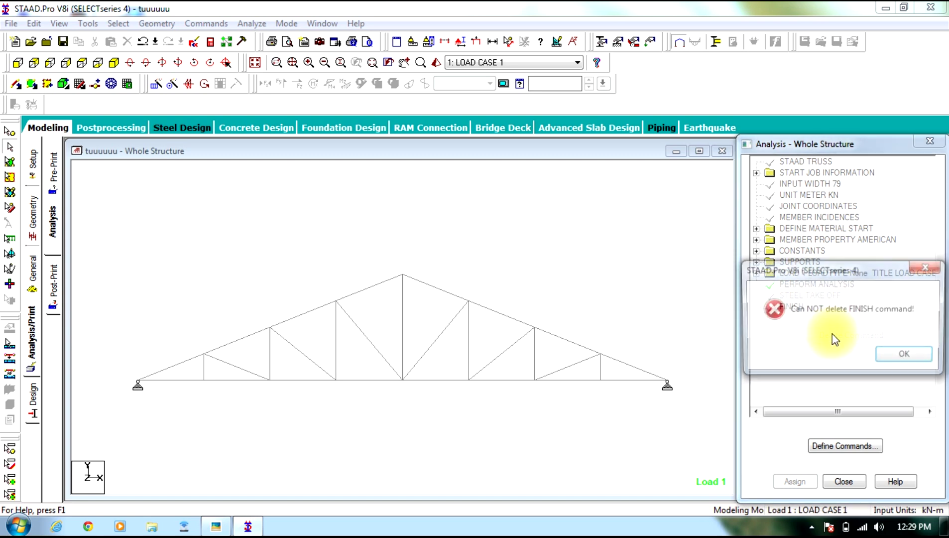
left_click(903, 353)
left_click(798, 286)
right_click(812, 300)
left_click(850, 325)
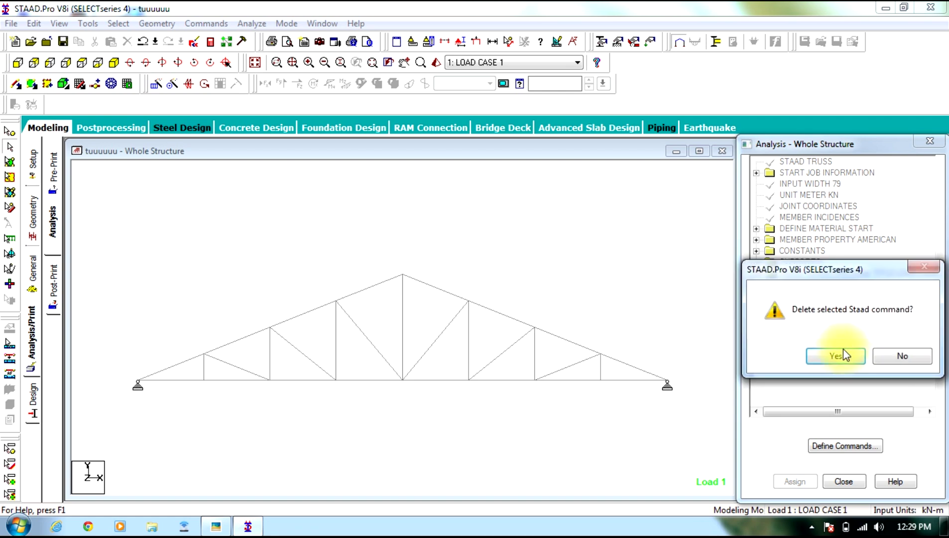
left_click(797, 355)
left_click(809, 286)
right_click(811, 287)
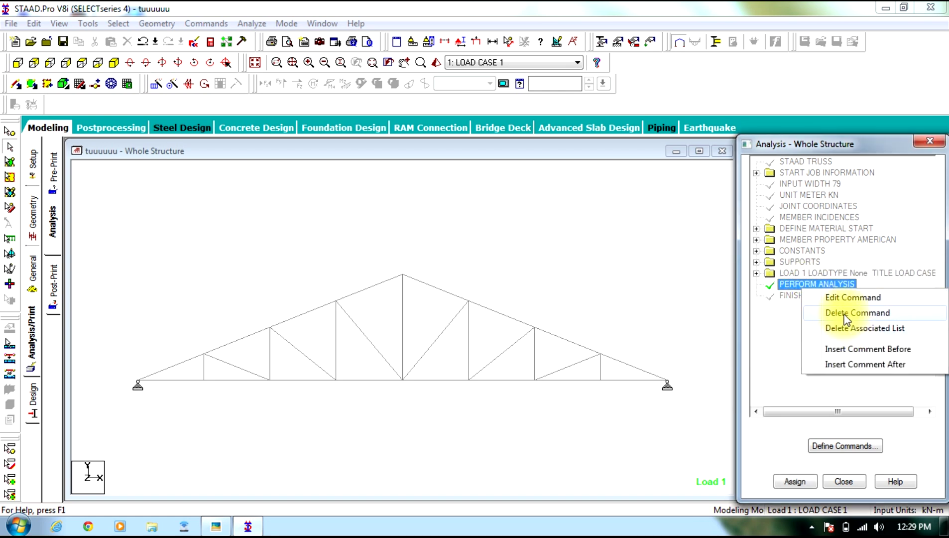
left_click(845, 314)
left_click(835, 358)
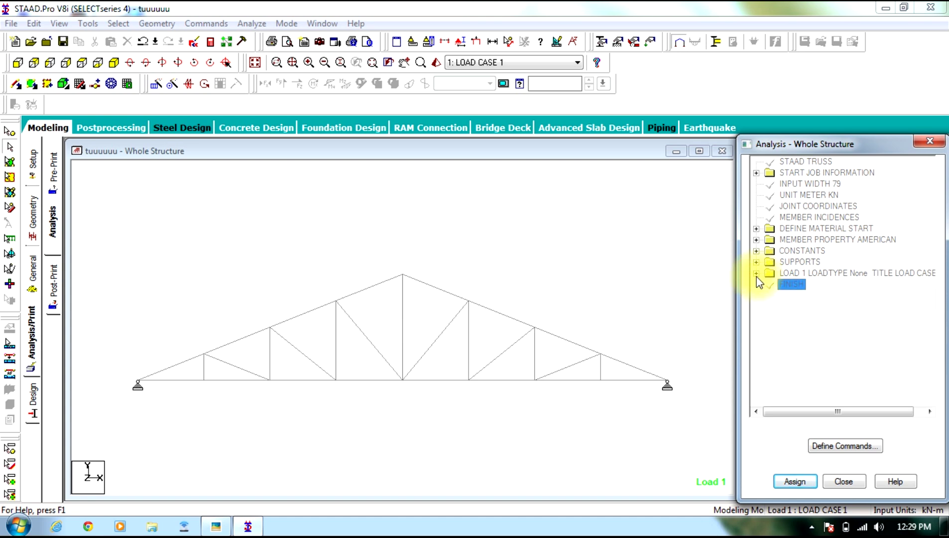
- Set the current steel design code to IS800
left_click(32, 401)
left_click(837, 165)
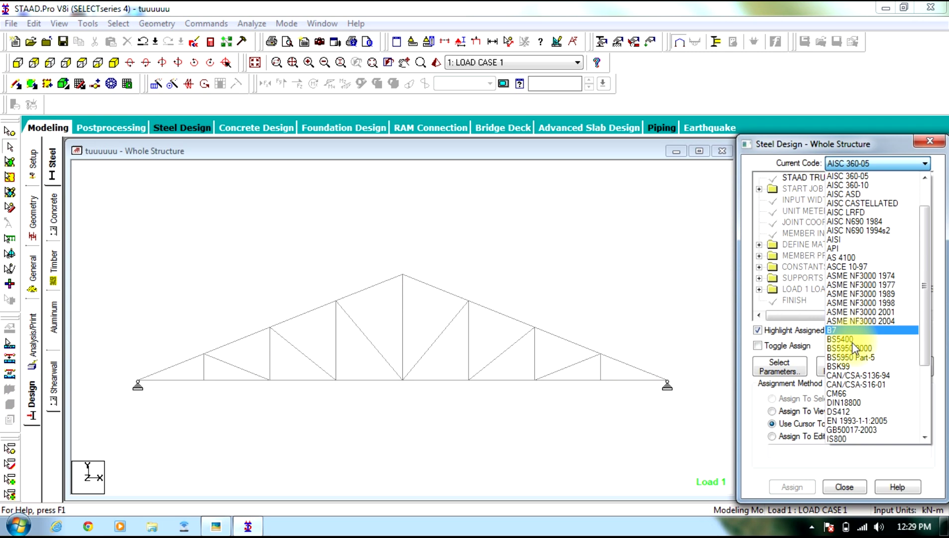
left_click(839, 439)
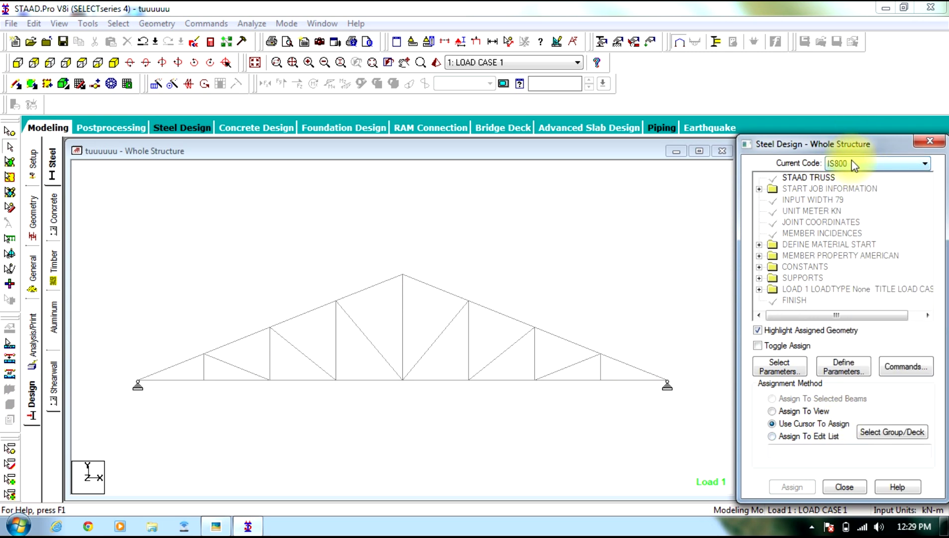
left_click(828, 347)
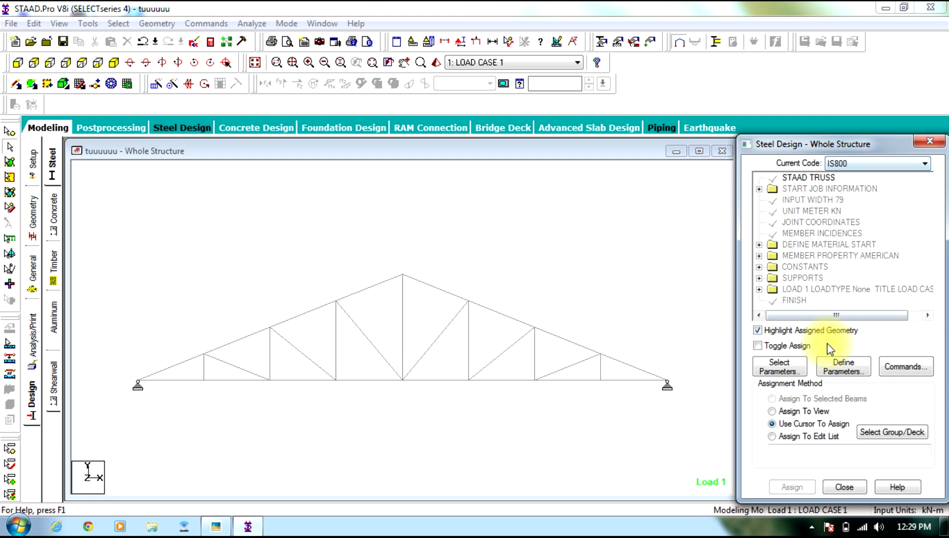
- Define the FYLD design parameter as 415000 kN/m2
left_click(859, 371)
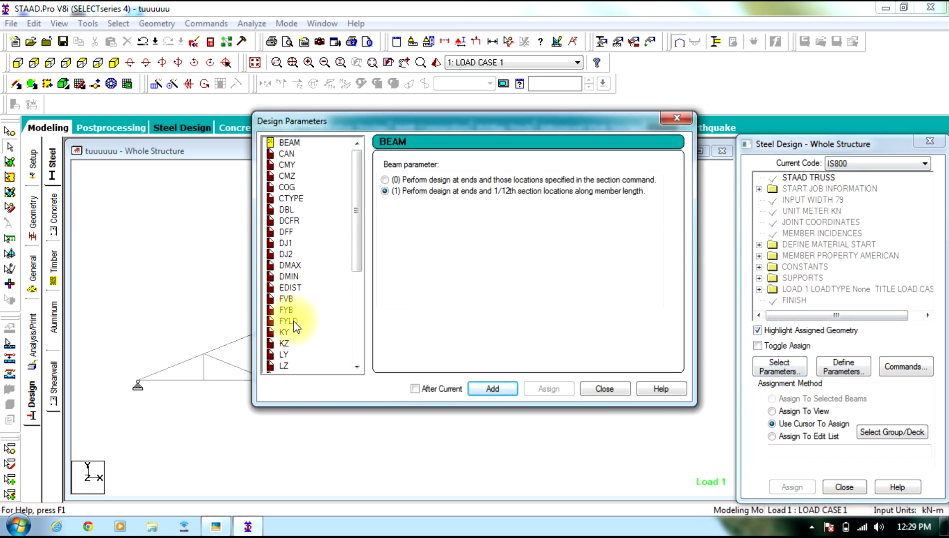
left_click(291, 322)
left_click(425, 229)
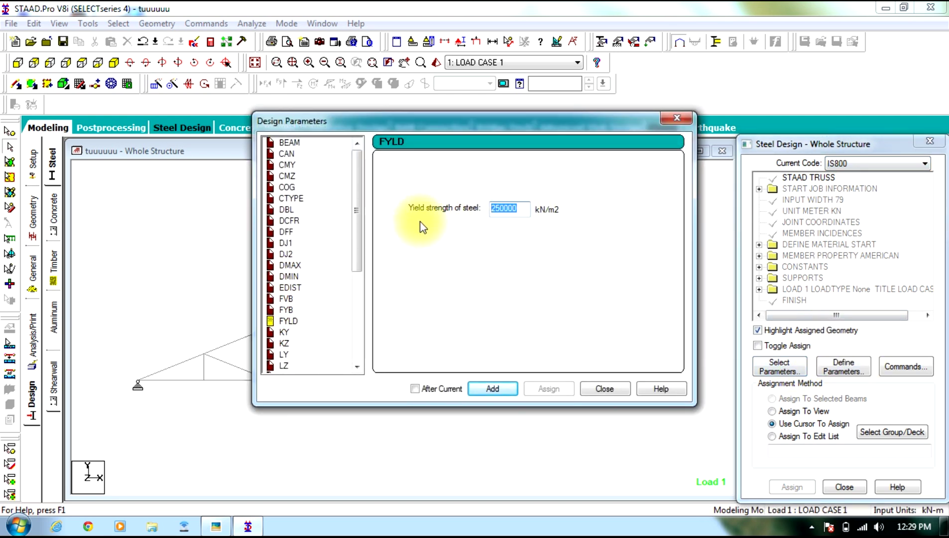
type("415000")
left_click(503, 389)
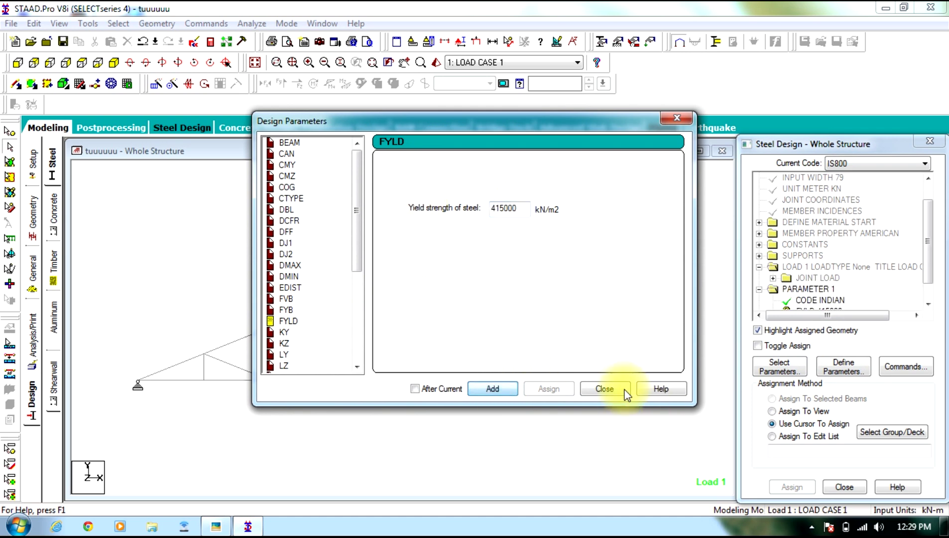
left_click(605, 389)
left_click(890, 366)
left_click(574, 219)
- Add CHECK CODE and TAKE OFF commands to the IS800 design
left_click(727, 436)
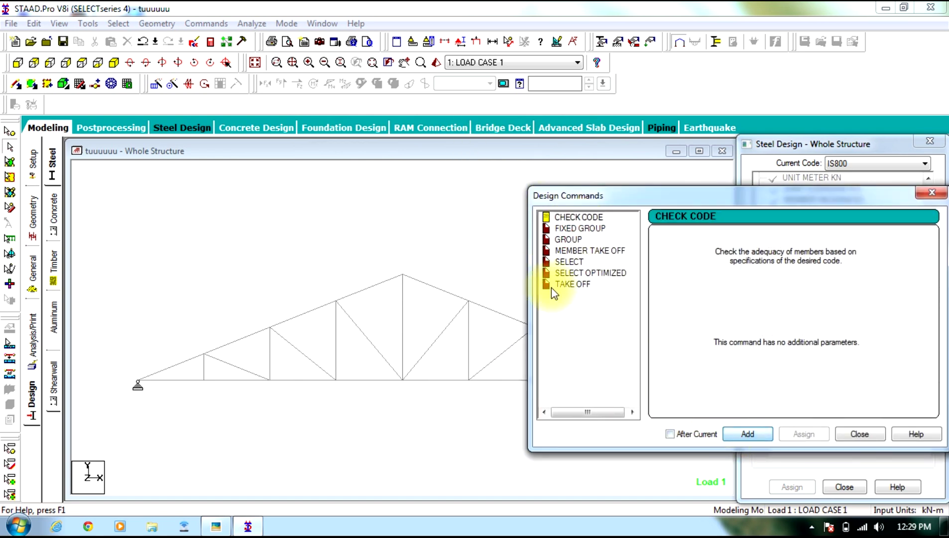
left_click(572, 284)
left_click(734, 435)
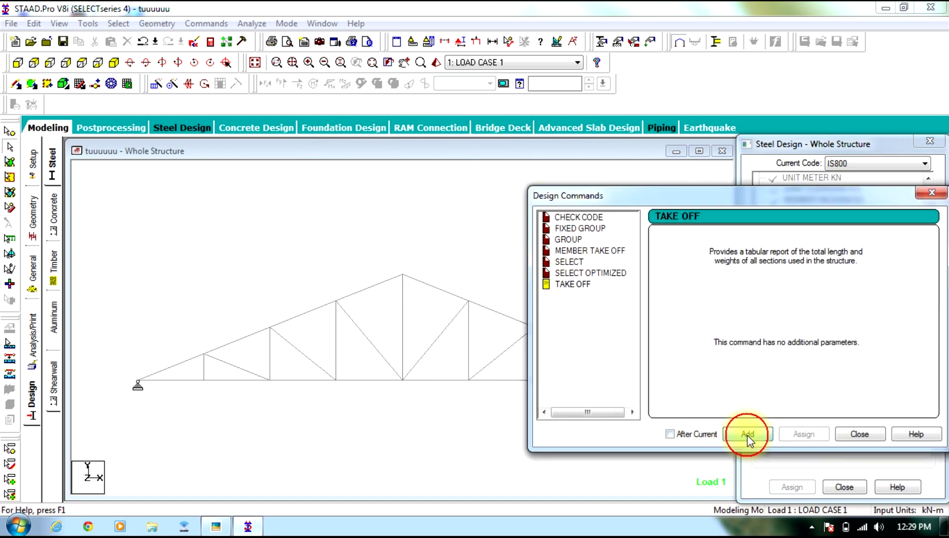
left_click(854, 435)
- Assign FYLD 415000 to all 29 truss members
left_click_drag(927, 234, 929, 269)
left_click(819, 244)
left_click_drag(258, 422, 103, 423)
left_click(794, 485)
left_click(846, 354)
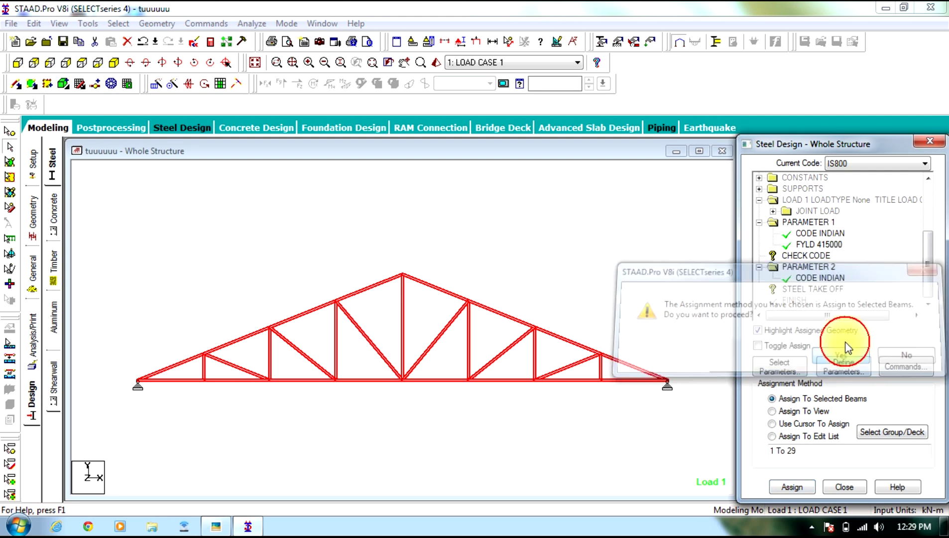
- Assign CHECK CODE and STEEL TAKE OFF to all truss members
left_click(799, 255)
left_click_drag(706, 256, 101, 453)
left_click(792, 487)
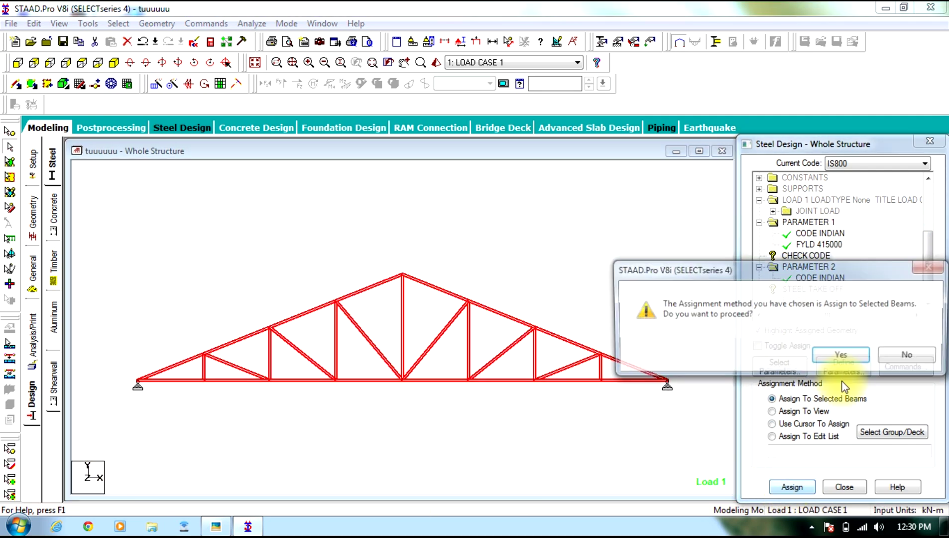
left_click(846, 354)
left_click(809, 292)
left_click_drag(702, 246, 55, 438)
left_click(792, 486)
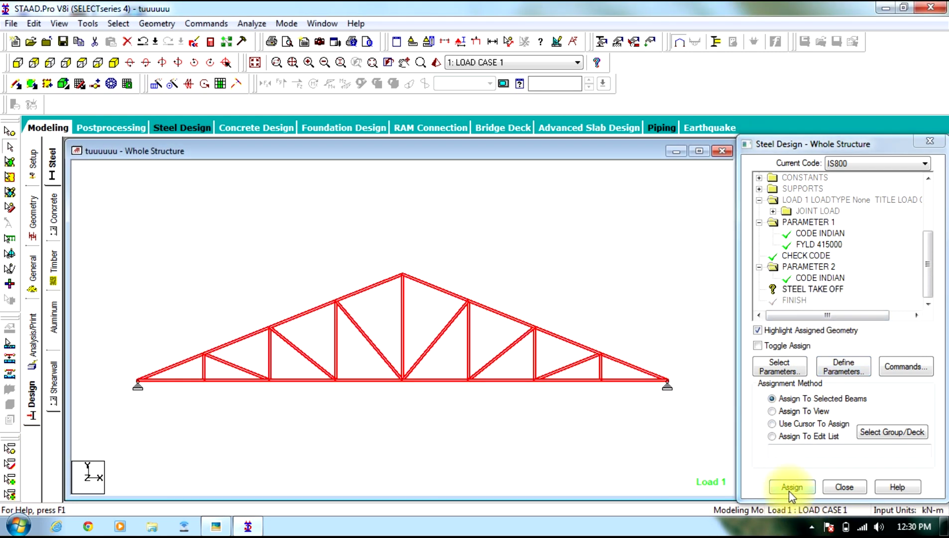
left_click(846, 357)
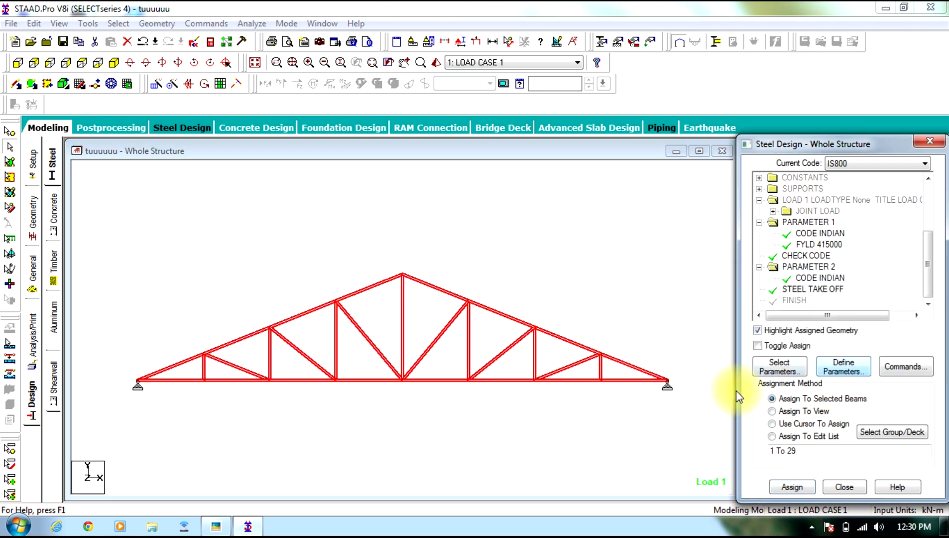
- Clear the selection and add a PERFORM ANALYSIS command
left_click(653, 448)
left_click(31, 329)
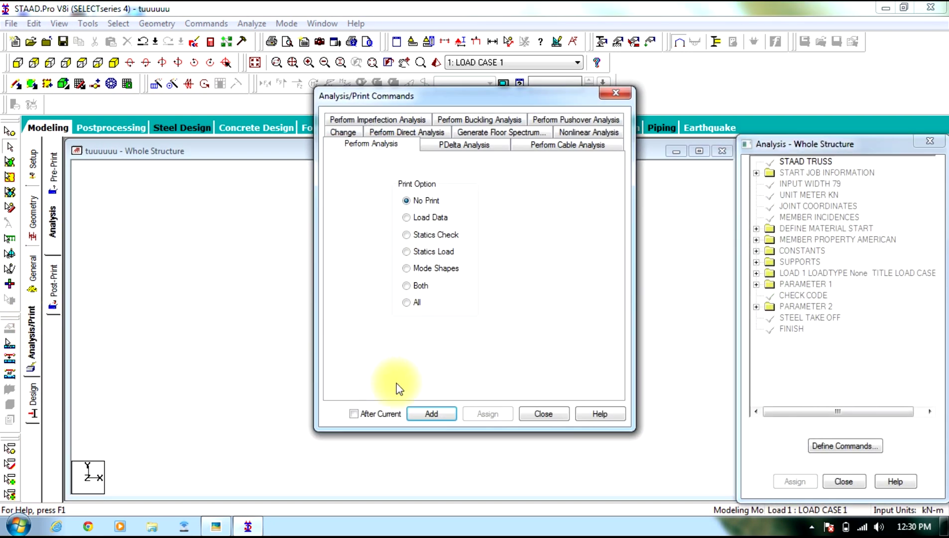
left_click(432, 413)
left_click(542, 413)
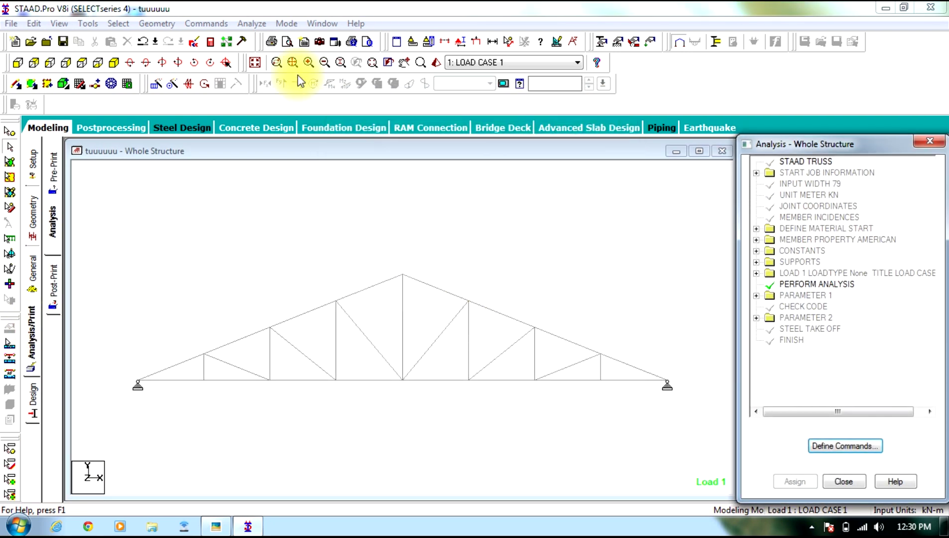
- Save and run the analysis with 0 errors, continuing to post-processing
left_click(251, 23)
left_click(271, 38)
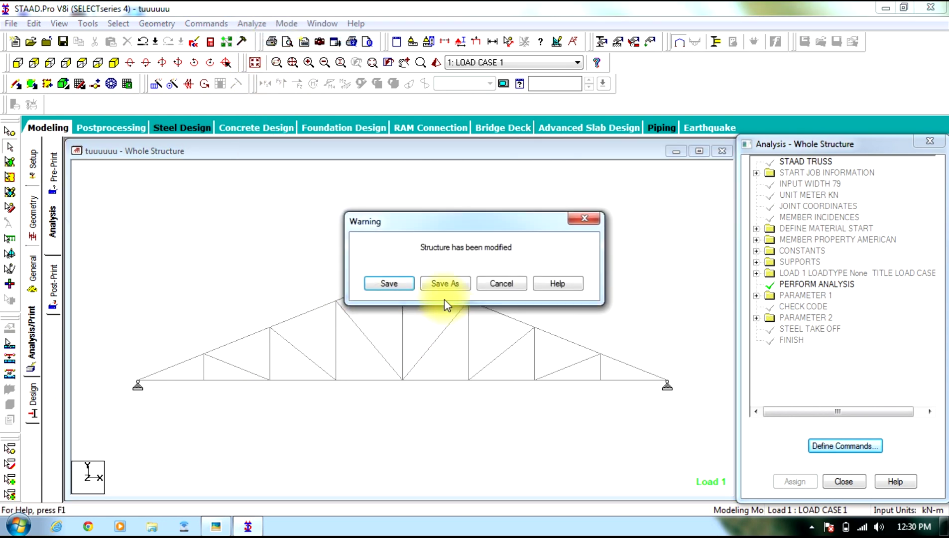
left_click(407, 282)
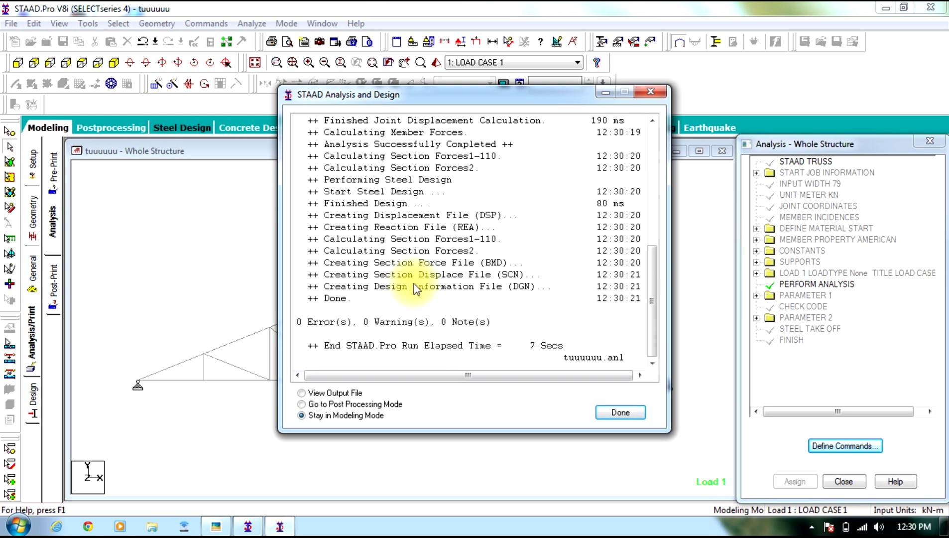
left_click(302, 404)
left_click(631, 412)
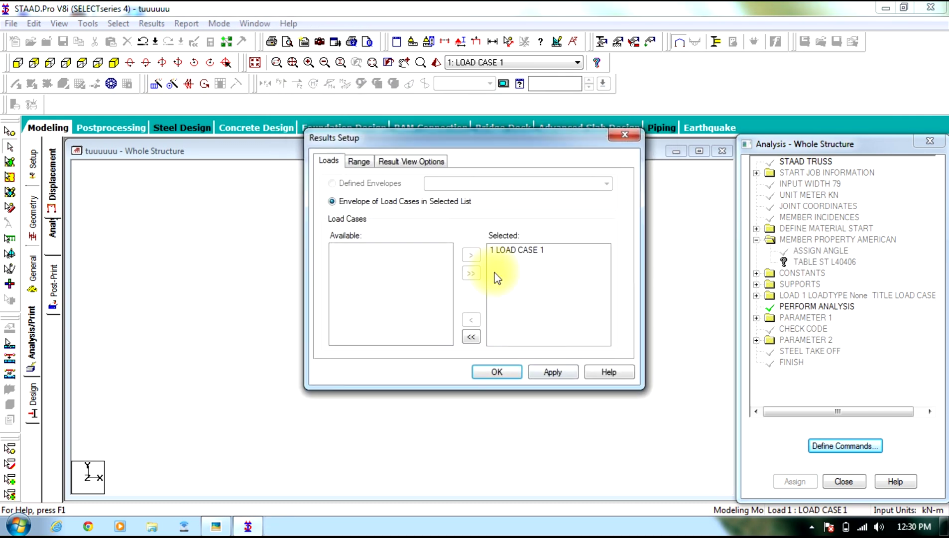
- Accept load case 1 and view the truss's deflected shape, maximized
left_click(497, 371)
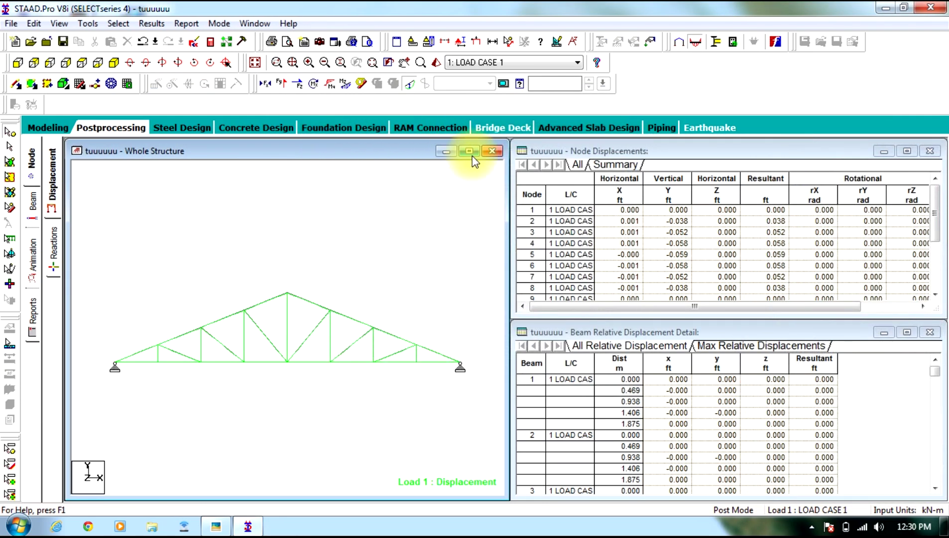
left_click(468, 149)
left_click(410, 84)
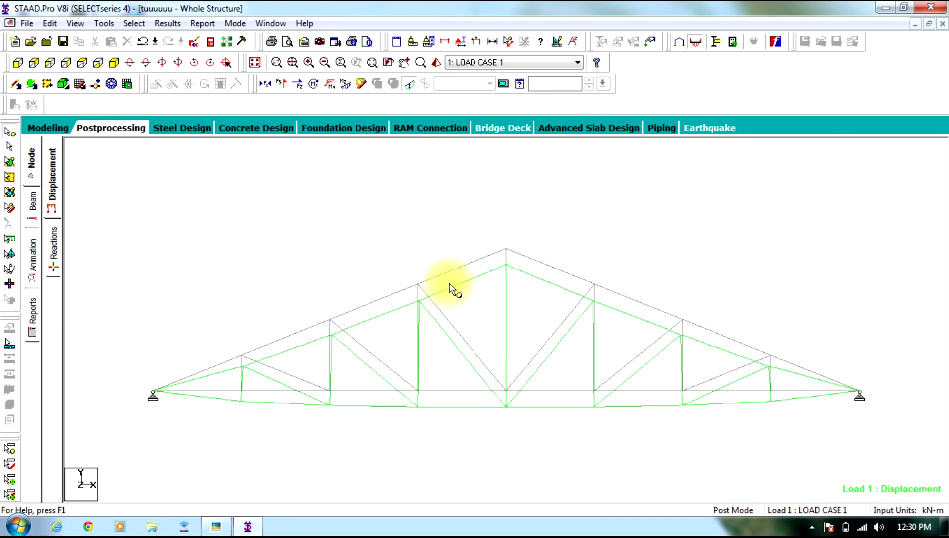
left_click(413, 83)
- Show shear Y, shear Z and axial force diagrams, then clear them and return to Modeling
left_click(280, 84)
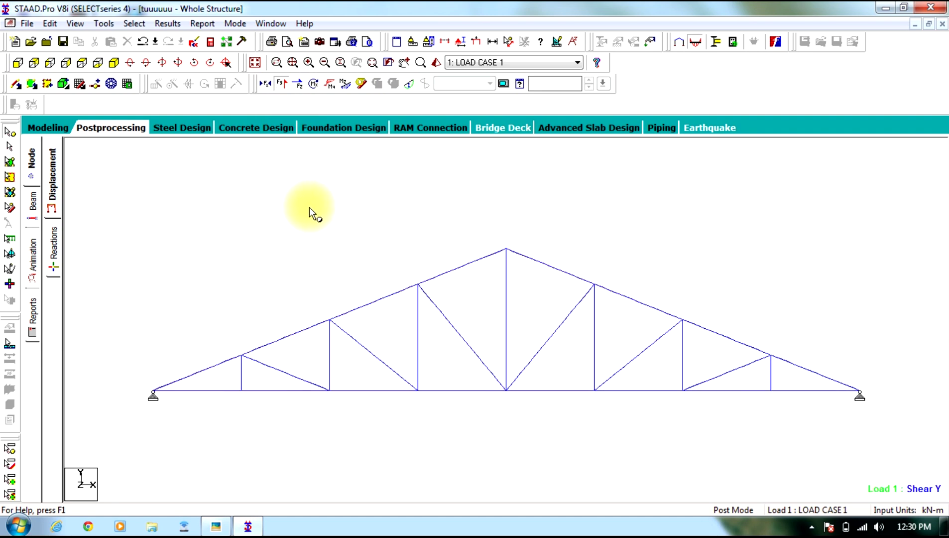
left_click(294, 89)
left_click(280, 85)
left_click_drag(254, 83, 263, 85)
left_click(263, 84)
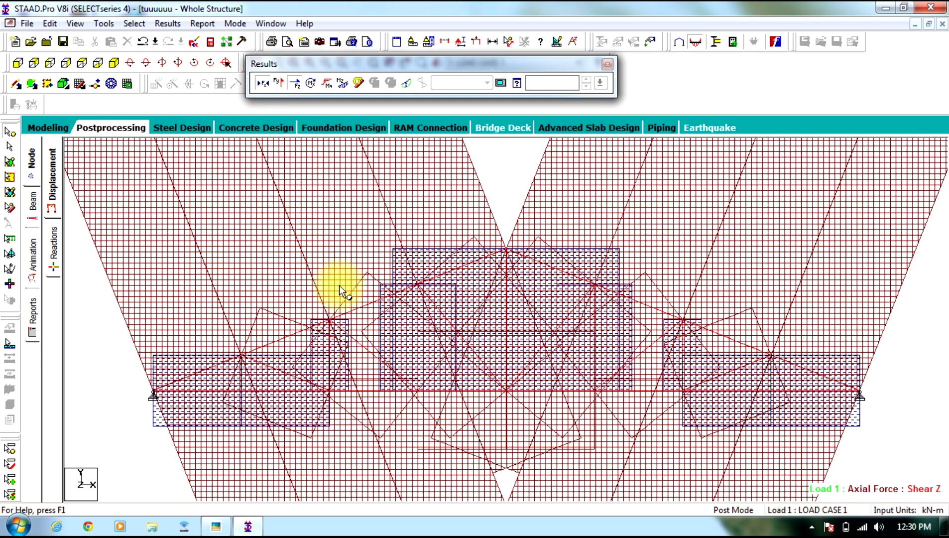
left_click(464, 141)
mouse_move(424, 63)
left_mouse_down()
mouse_move(440, 80)
mouse_move(430, 63)
left_mouse_up()
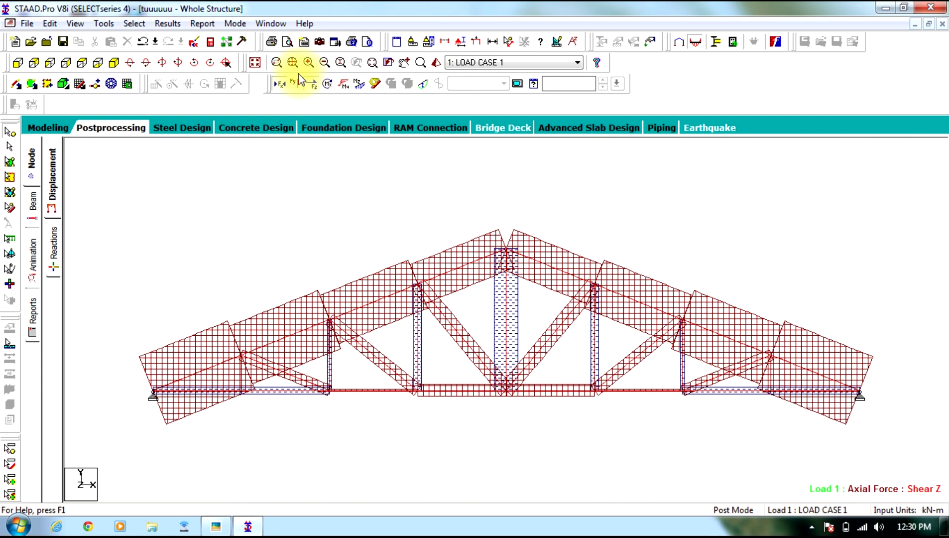
left_click(312, 83)
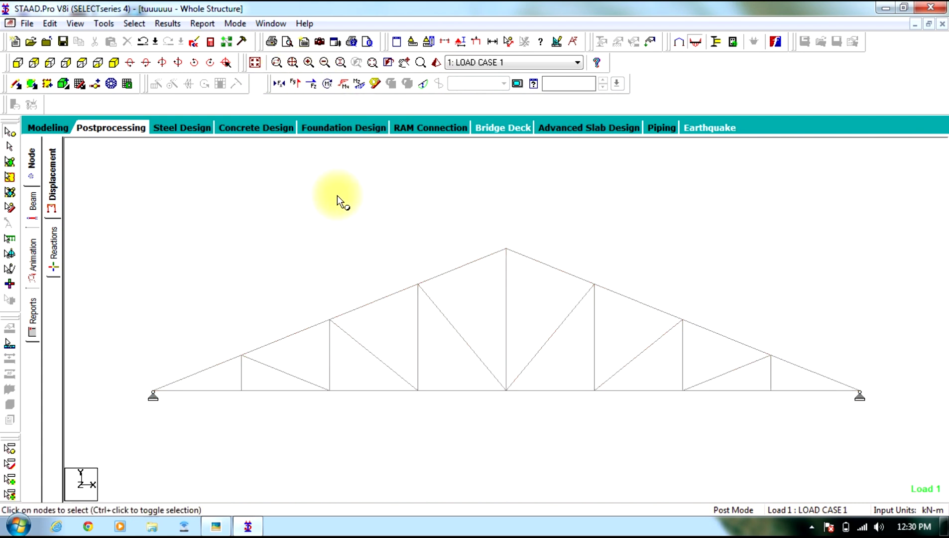
left_click(48, 129)
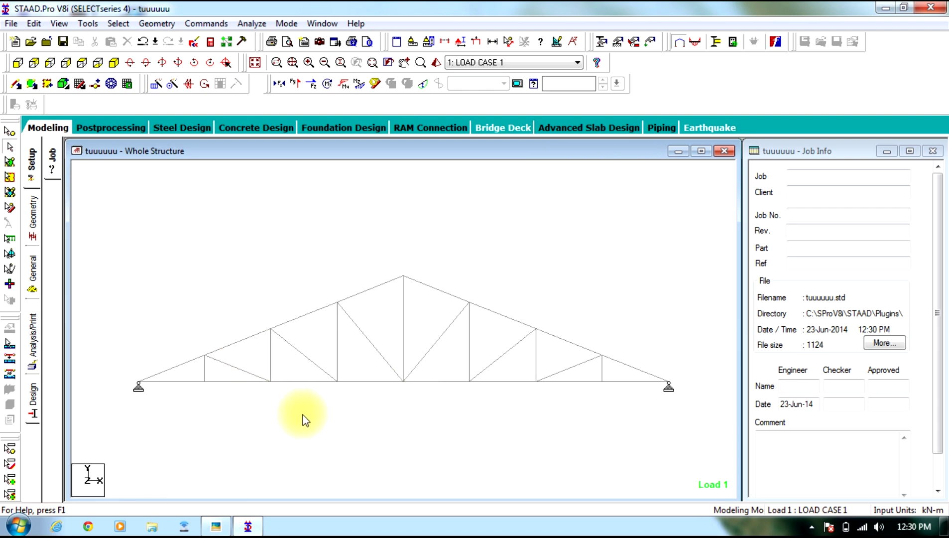
double_click(304, 382)
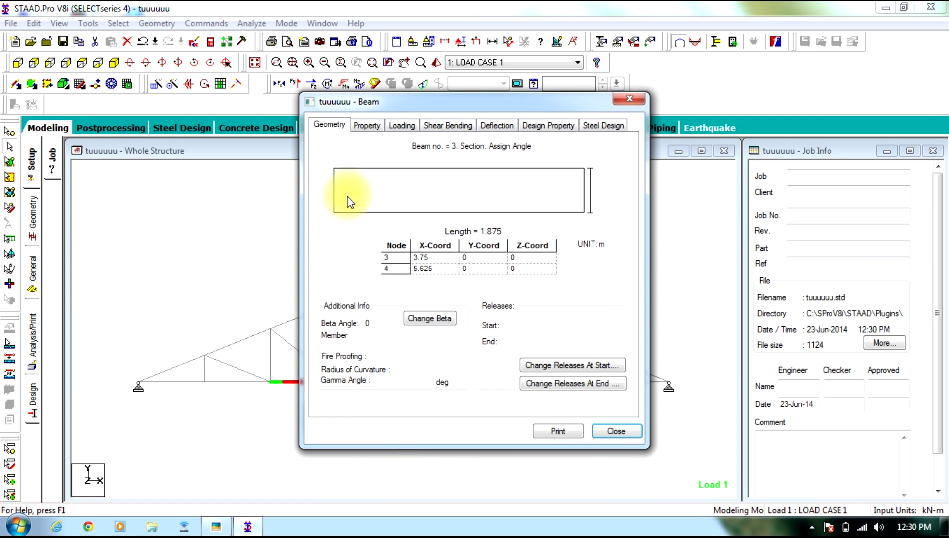
left_click(604, 125)
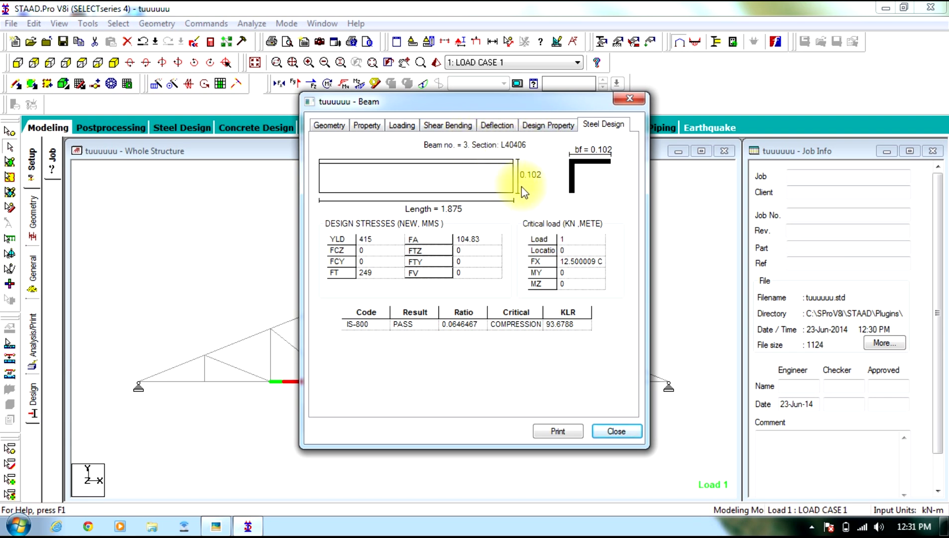
left_click(616, 430)
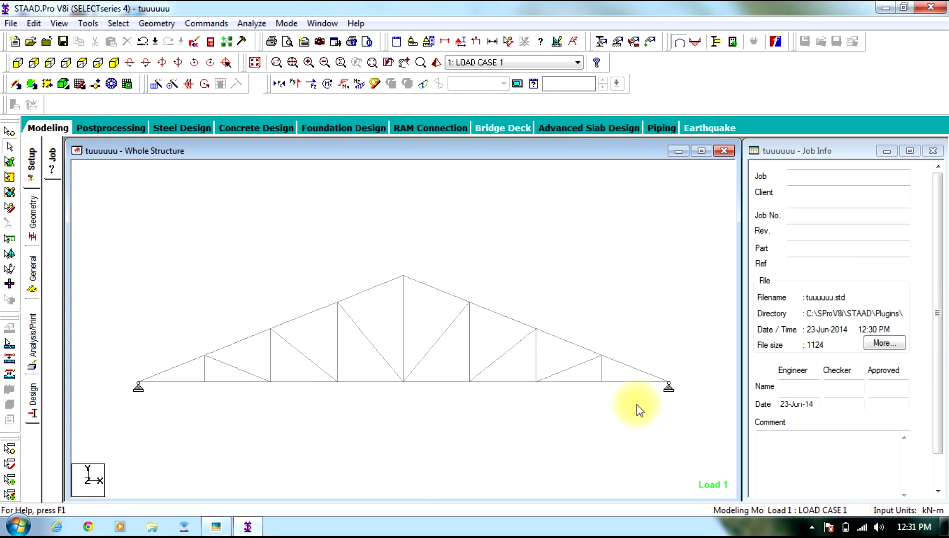
left_click(159, 23)
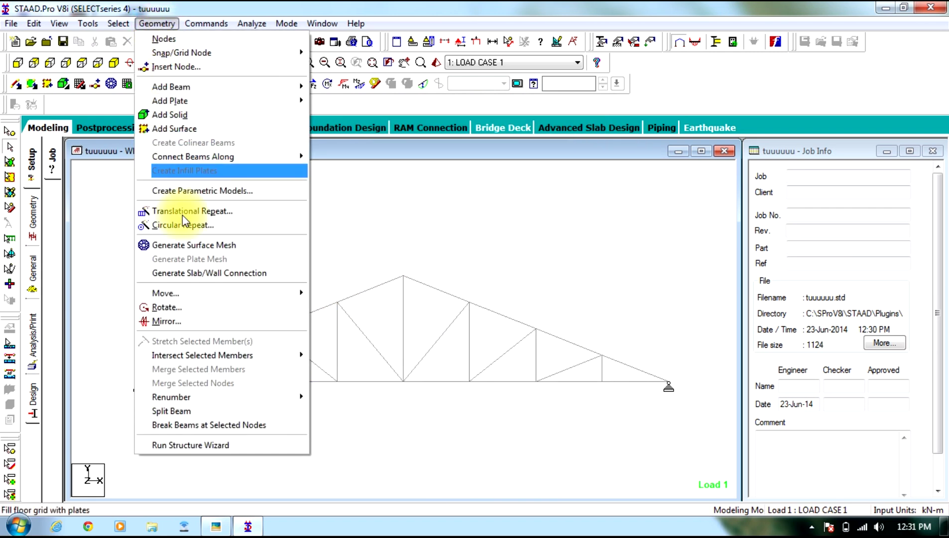
left_click(119, 24)
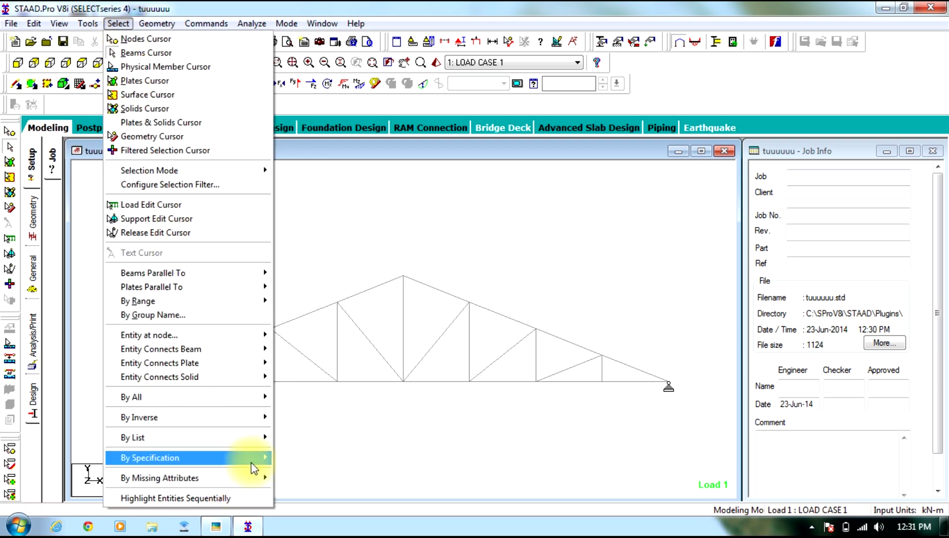
mouse_move(257, 463)
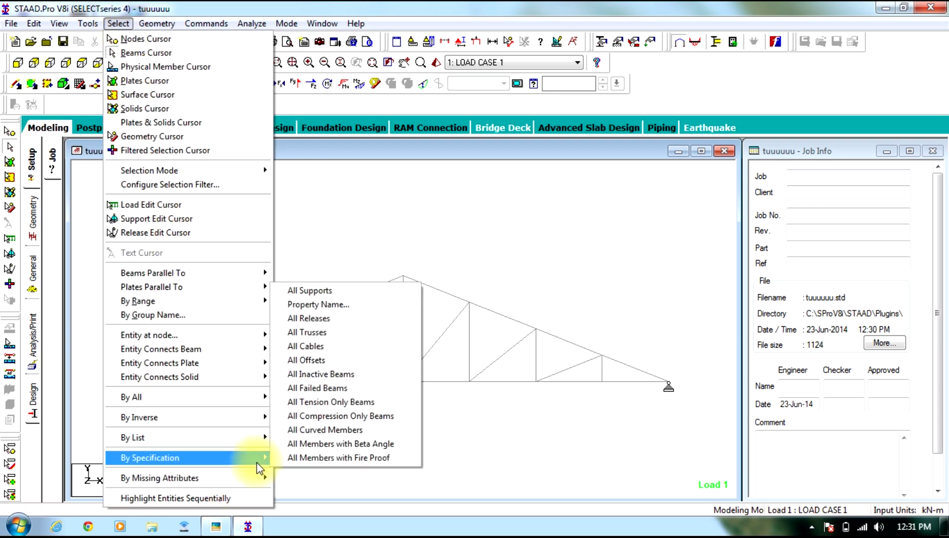
left_click(315, 388)
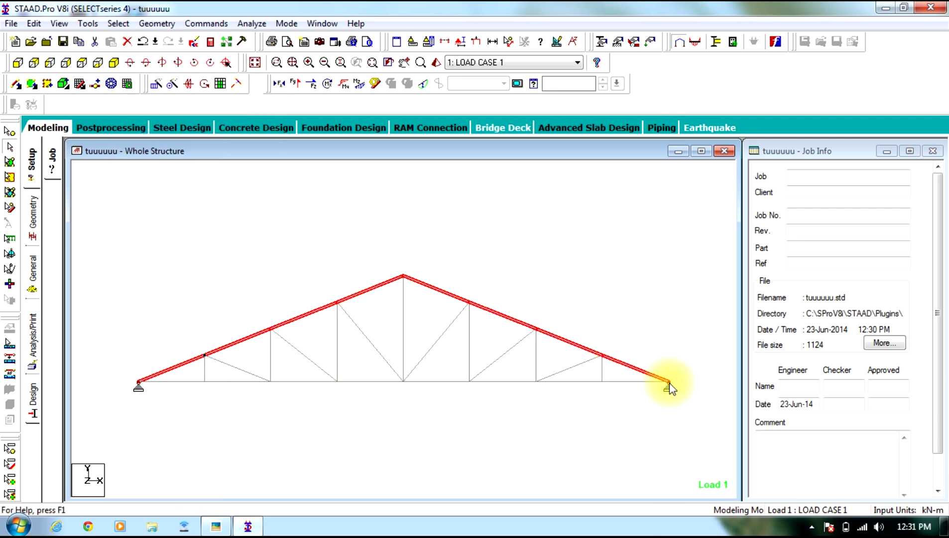
left_click(141, 328)
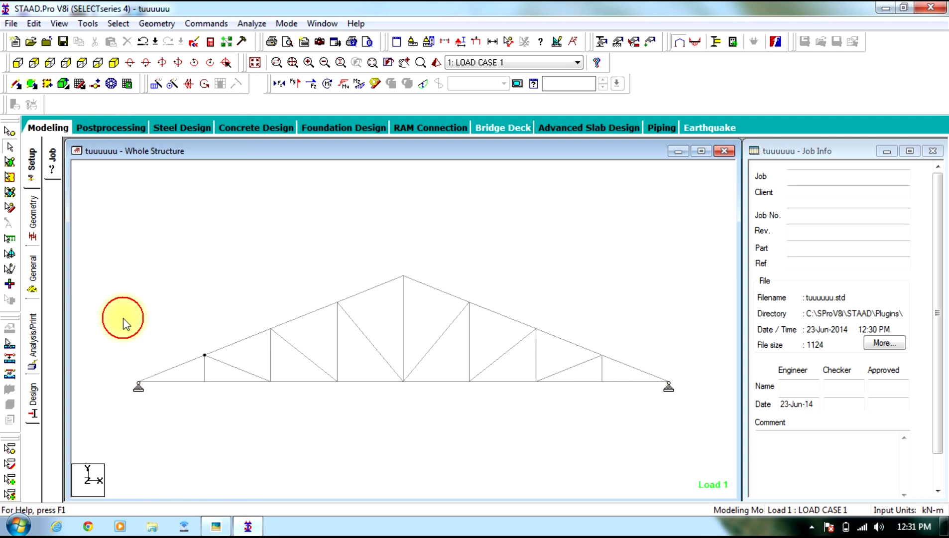
- Open the member Property page and highlight the L40406 section
left_click(33, 269)
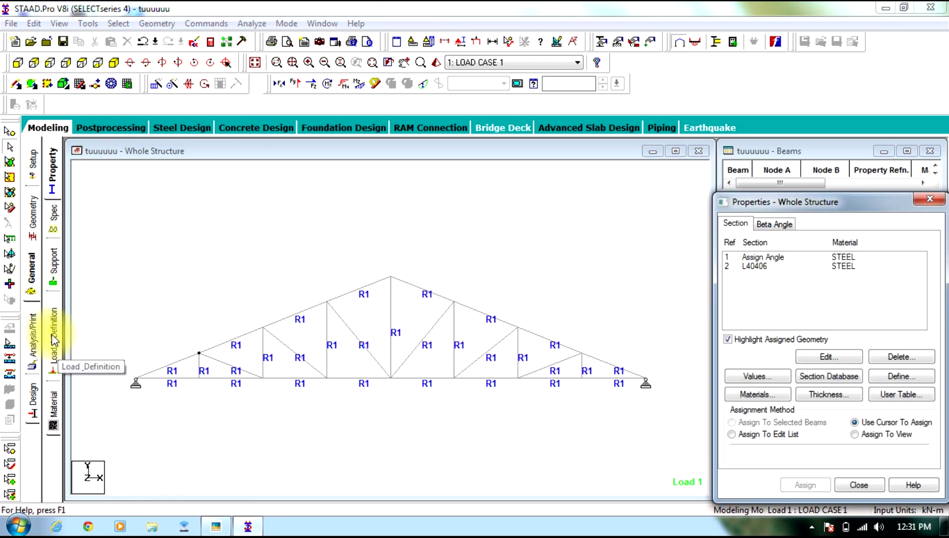
left_click(758, 264)
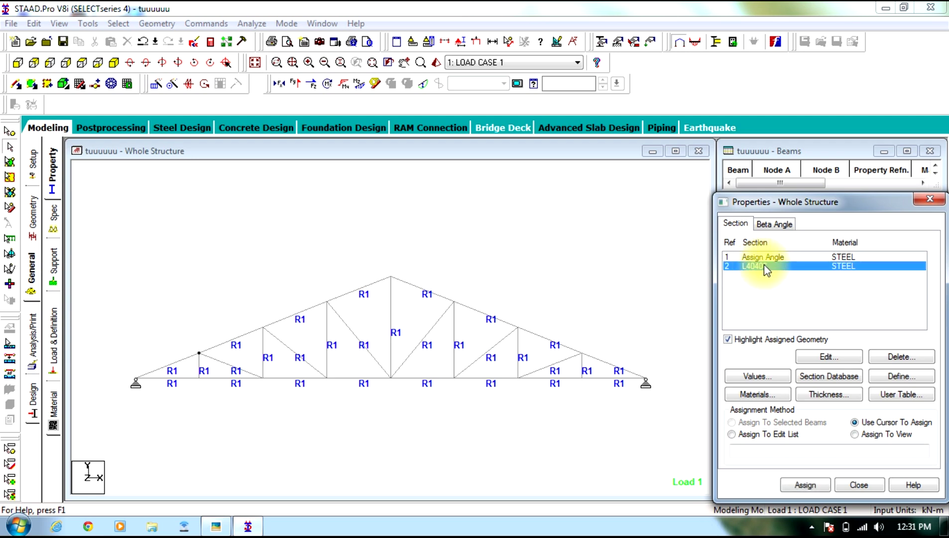
left_click(651, 341)
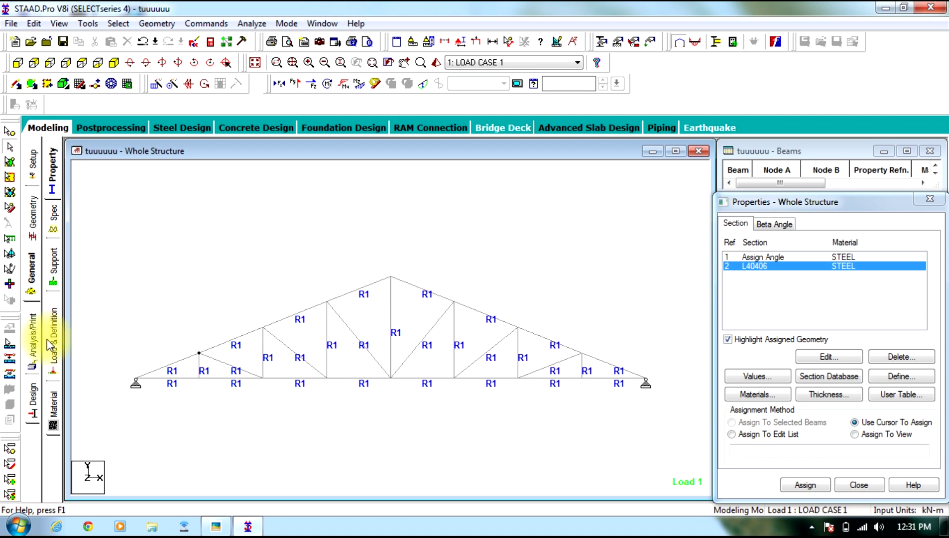
- Add SELECT and another TAKE OFF command to the IS800 steel design
left_click(31, 396)
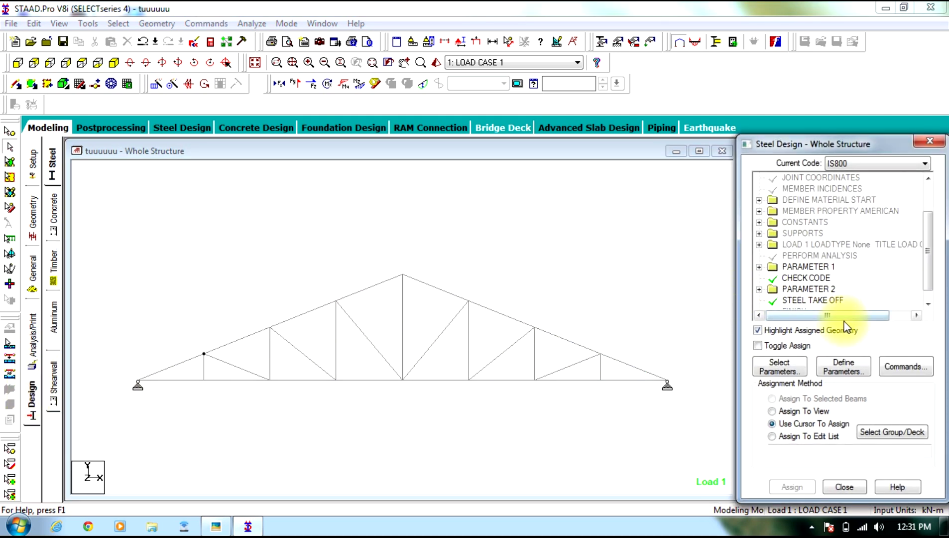
left_click(904, 366)
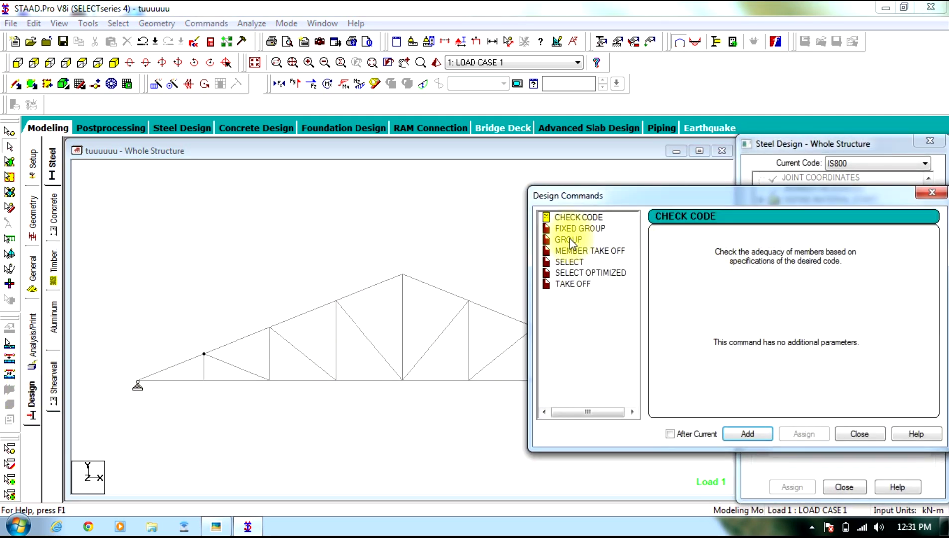
left_click(570, 262)
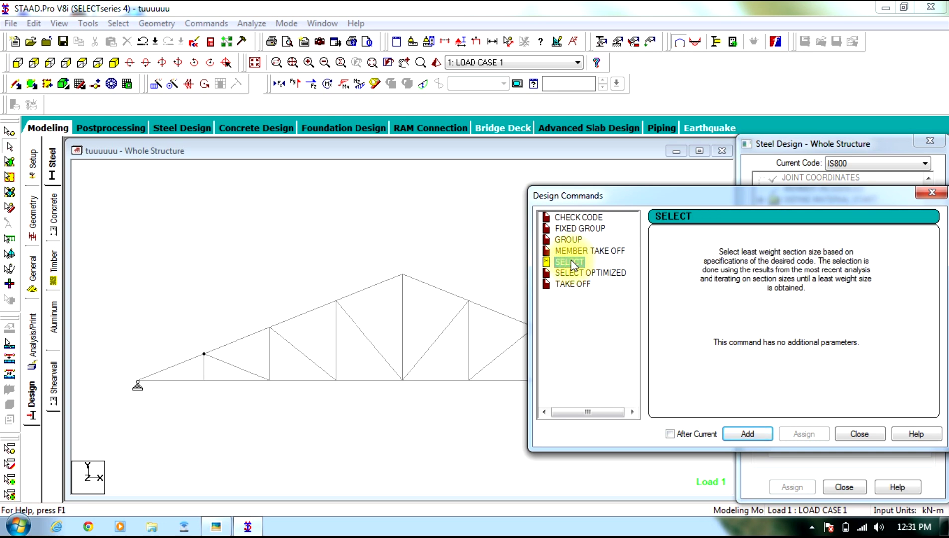
left_click(751, 434)
left_click(577, 284)
left_click(746, 433)
left_click(857, 435)
- Assign the SELECT command to truss members 1 to 29
left_click_drag(926, 249, 927, 301)
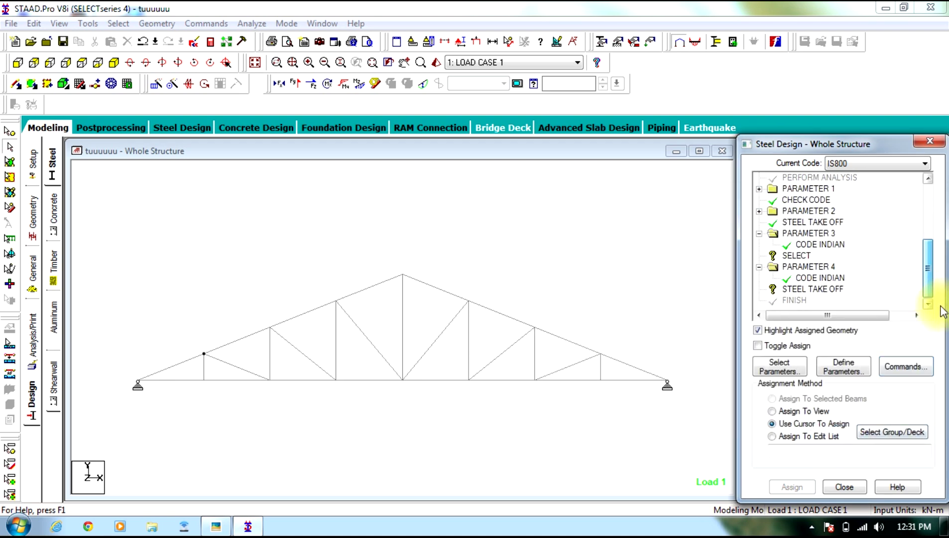
left_click(796, 255)
left_click(653, 402)
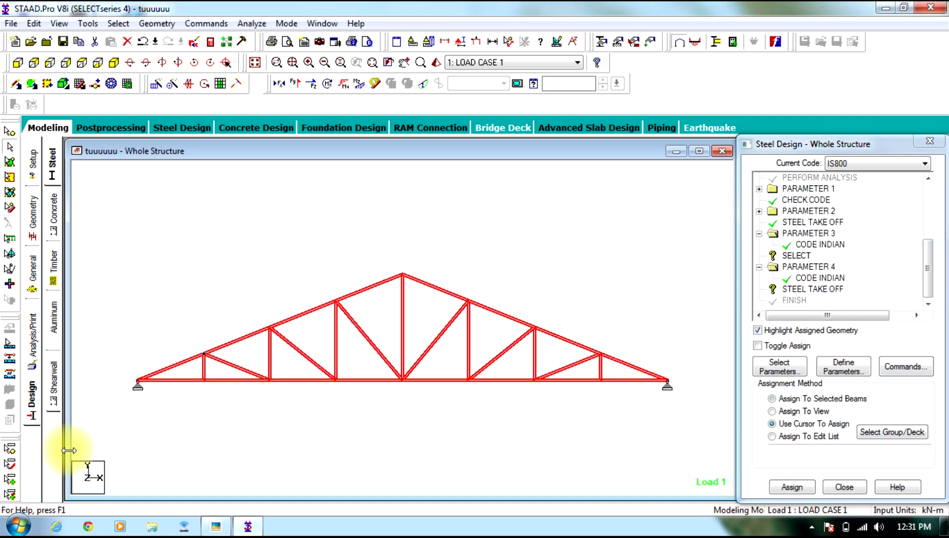
left_click(792, 486)
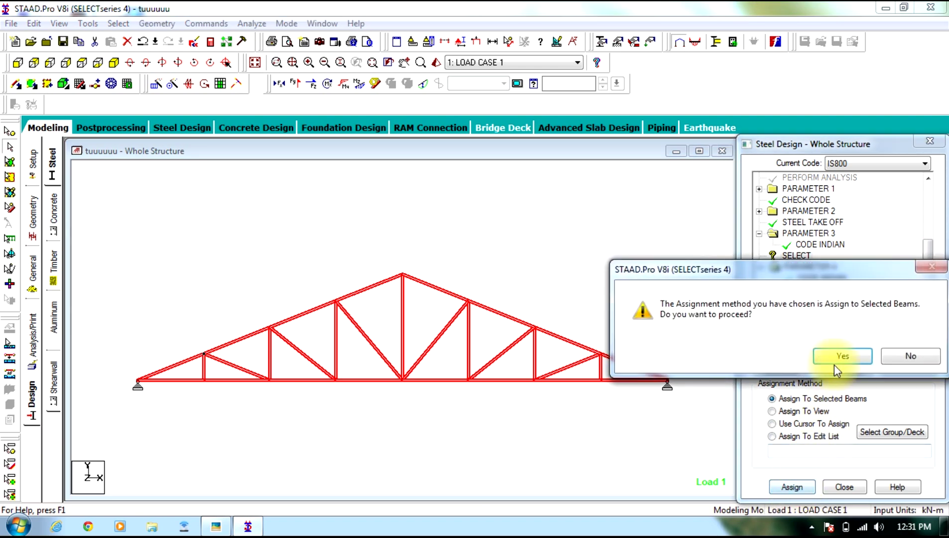
left_click(840, 357)
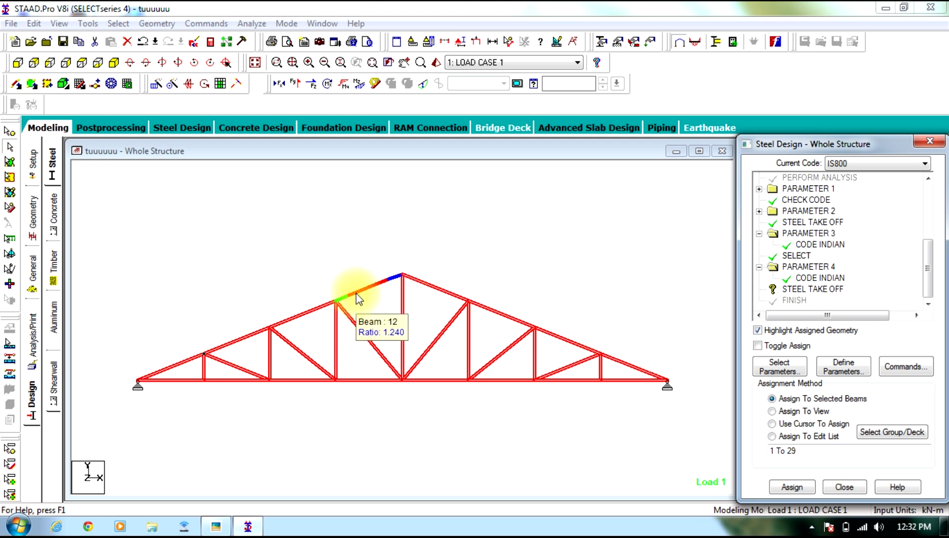
mouse_move(384, 282)
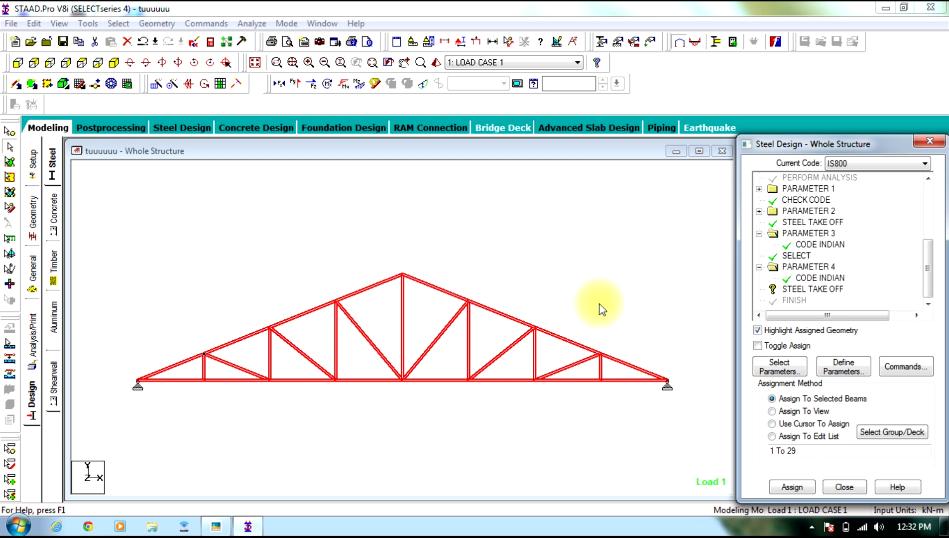
- Assign the STEEL TAKE OFF command to every member of the truss
left_click(805, 285)
left_click_drag(655, 224, 135, 430)
left_click(793, 486)
left_click(843, 355)
left_click(633, 253)
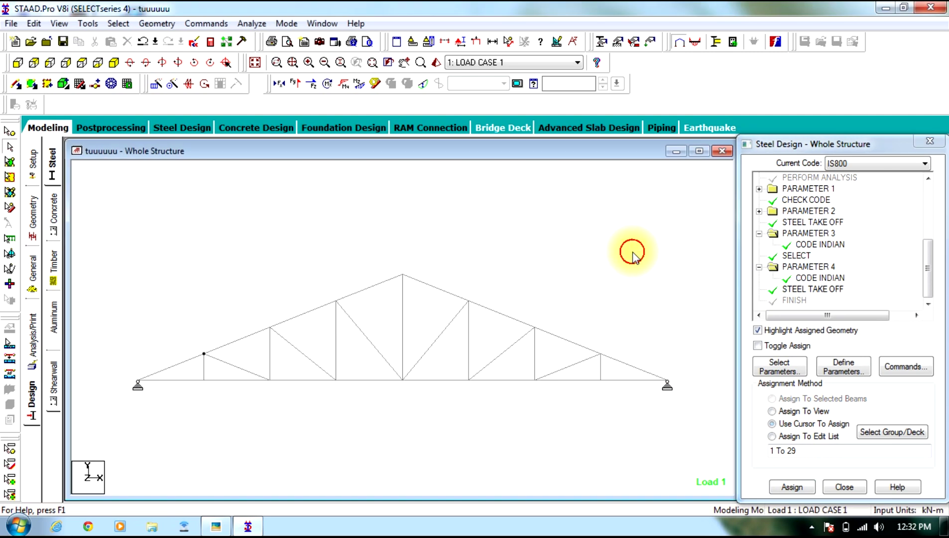
- Save the structure and rerun the analysis and IS800 design, finishing with 0 errors
left_click(247, 24)
left_click(275, 41)
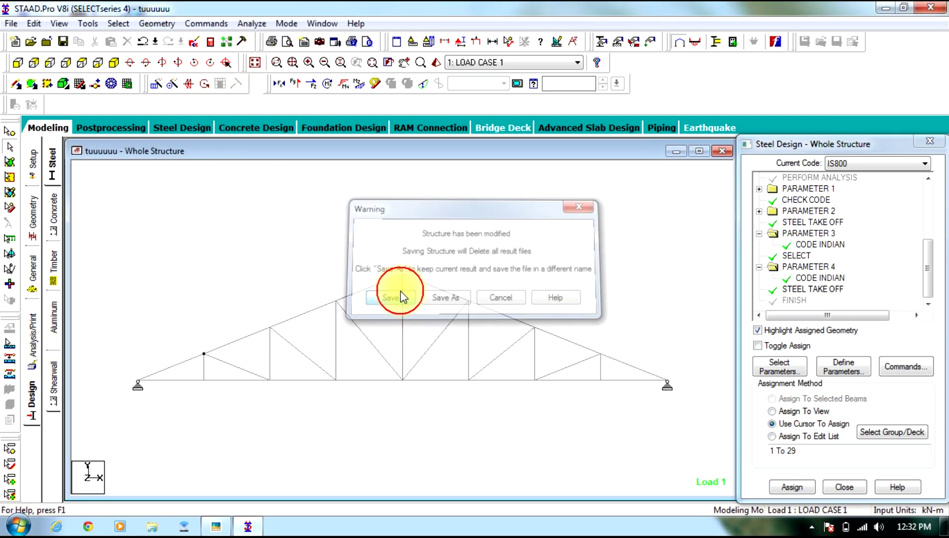
left_click(398, 297)
left_click(530, 321)
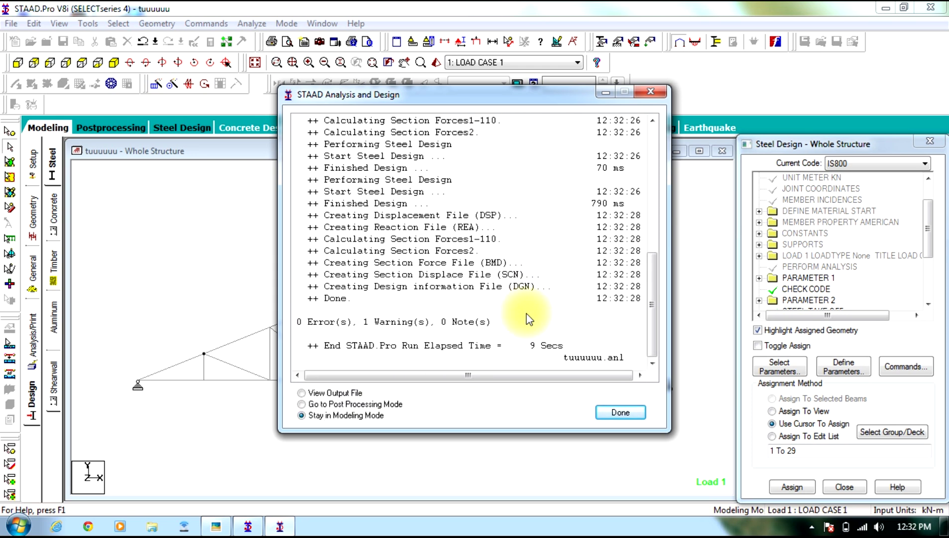
left_click(620, 413)
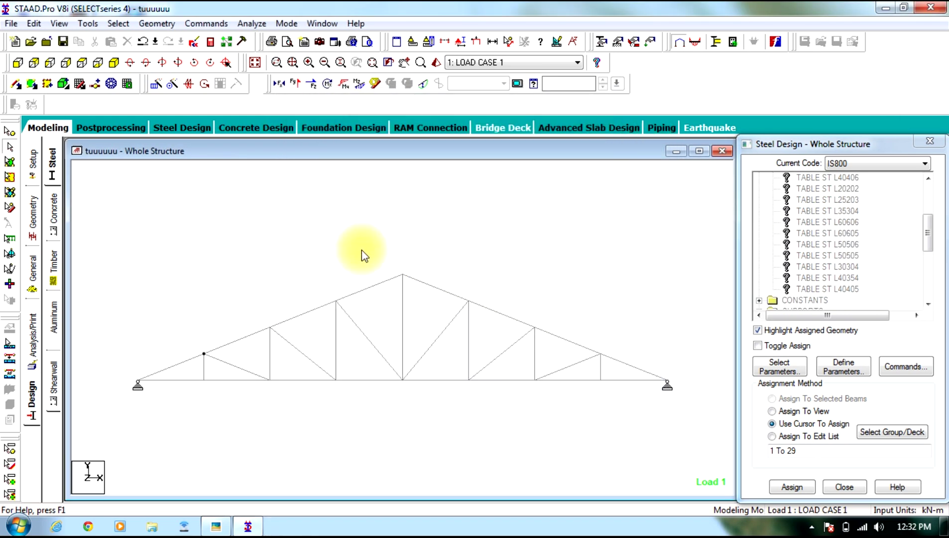
double_click(309, 315)
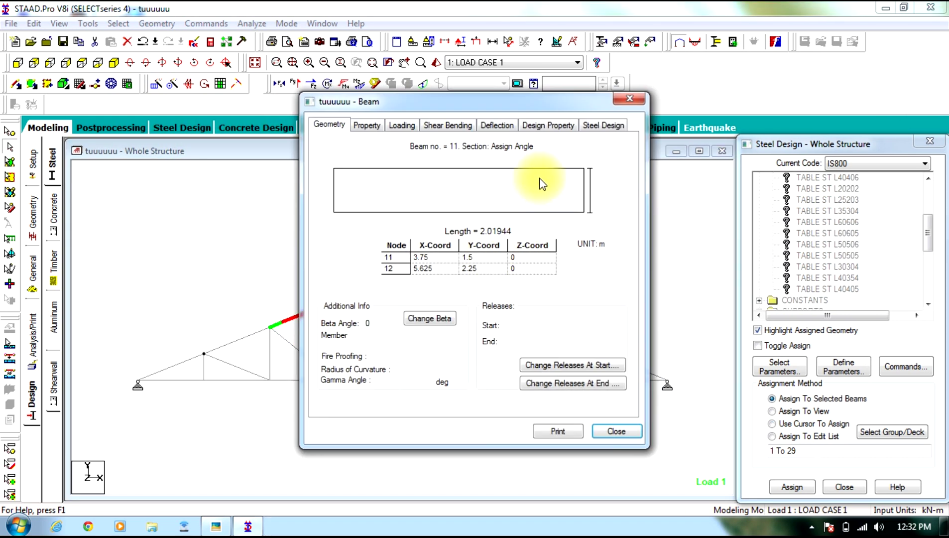
left_click(603, 125)
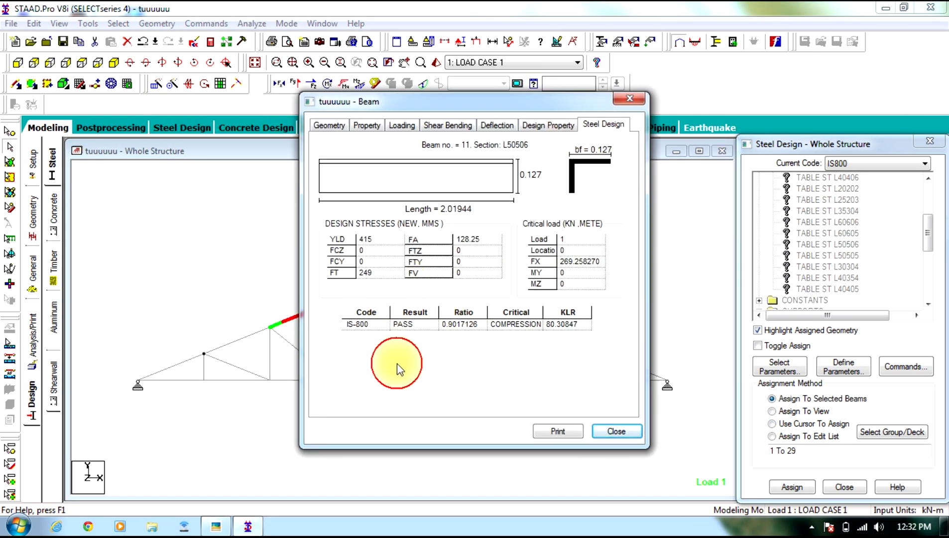
left_click(629, 98)
left_click(118, 23)
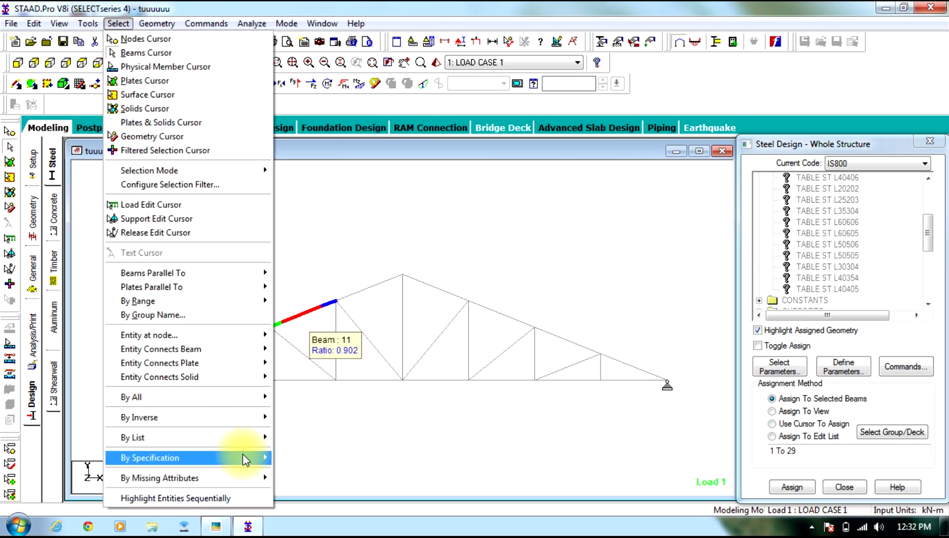
mouse_move(267, 459)
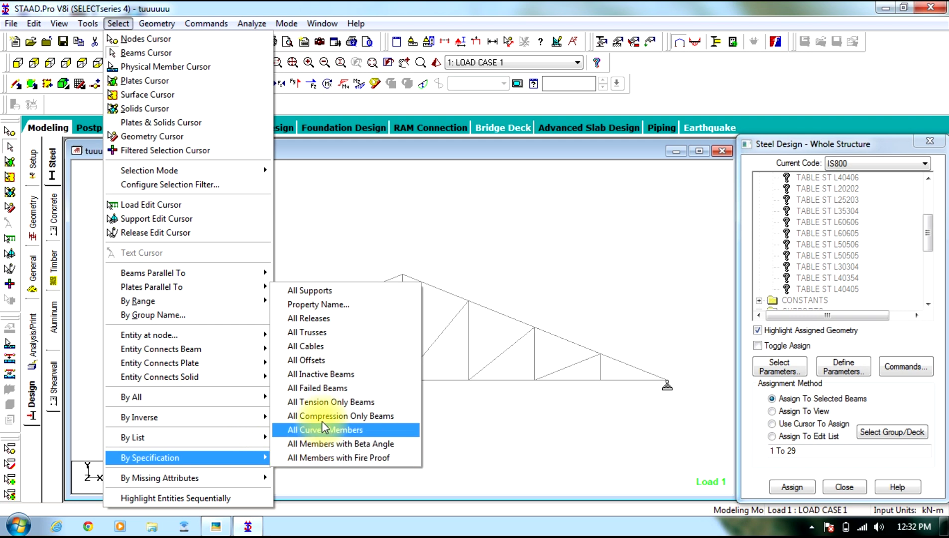
left_click(315, 389)
left_click(577, 296)
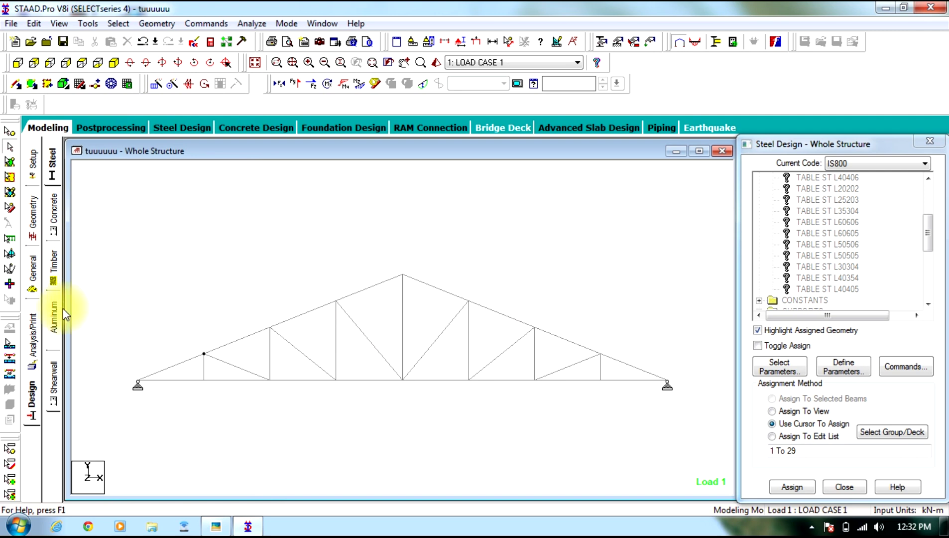
- Pick section L25203 on the General page, then review vertical beam 18's steel design results
left_click(31, 270)
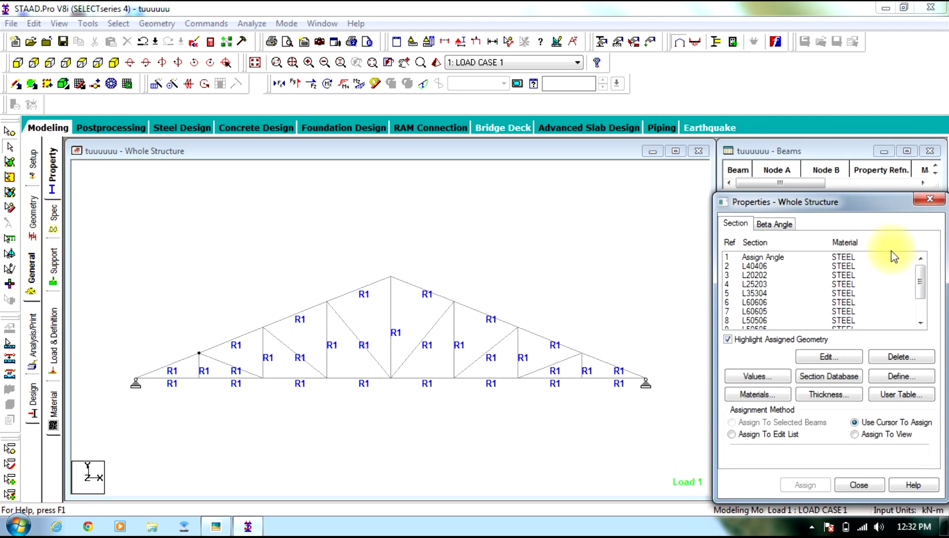
mouse_move(918, 285)
left_mouse_down()
mouse_move(920, 303)
mouse_move(920, 284)
left_mouse_up()
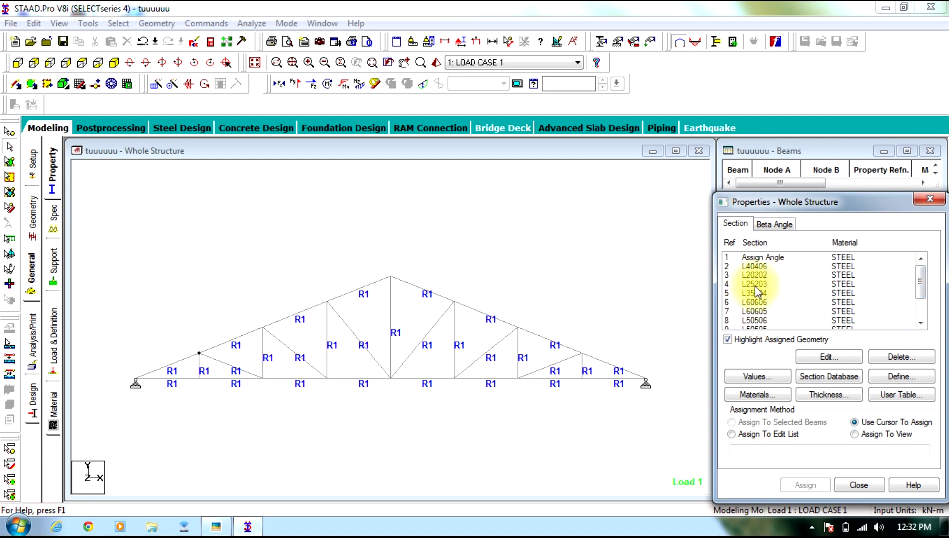
left_click(762, 284)
left_click(451, 232)
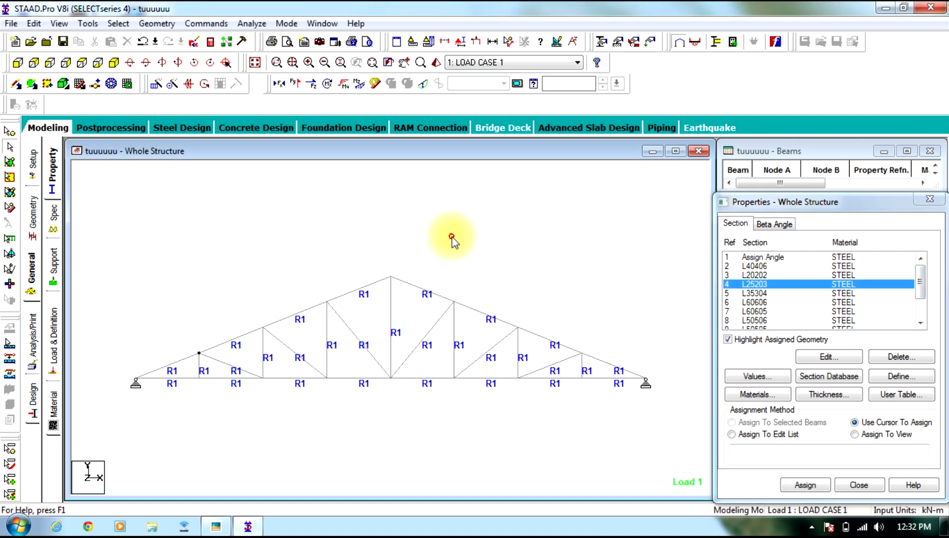
double_click(262, 351)
left_click(600, 125)
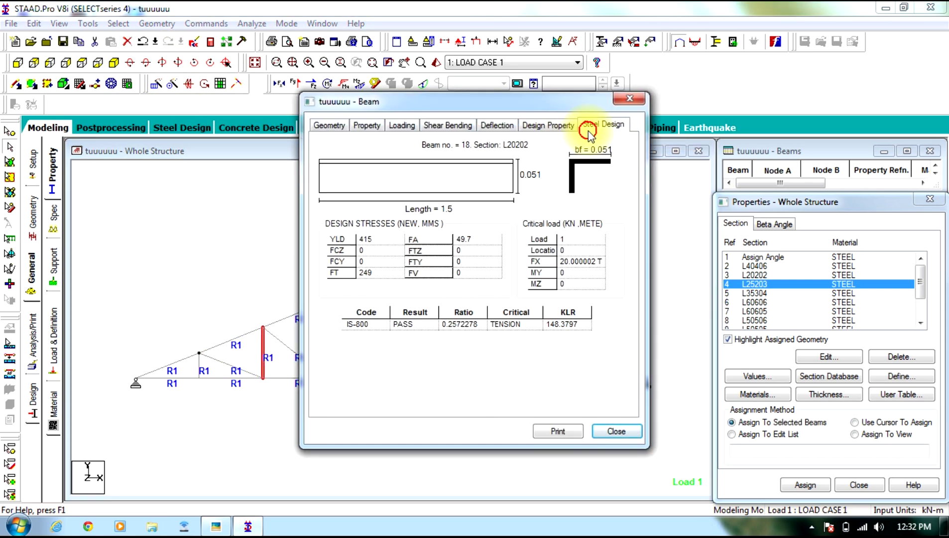
left_click(630, 99)
- Review the node displacement and support reaction tables, showing displacements as a summary
left_click(110, 128)
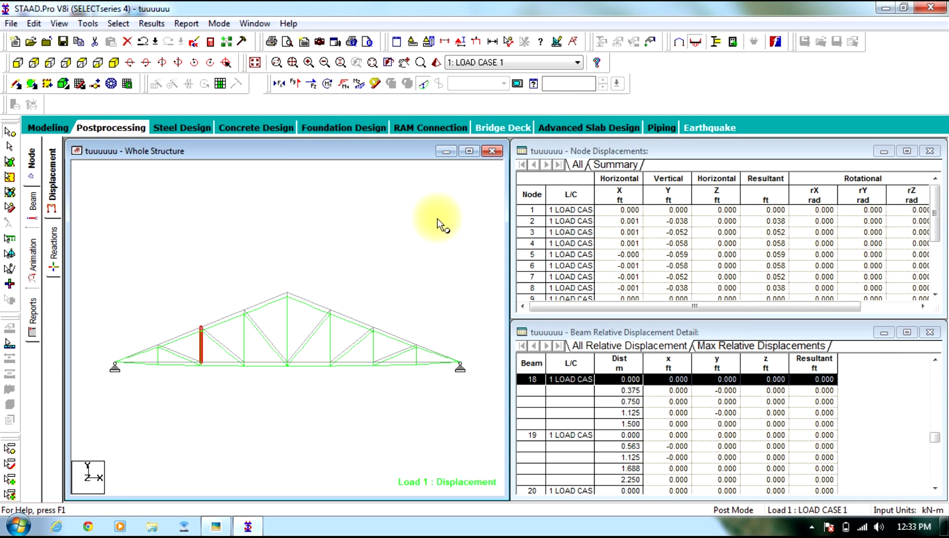
left_click(469, 151)
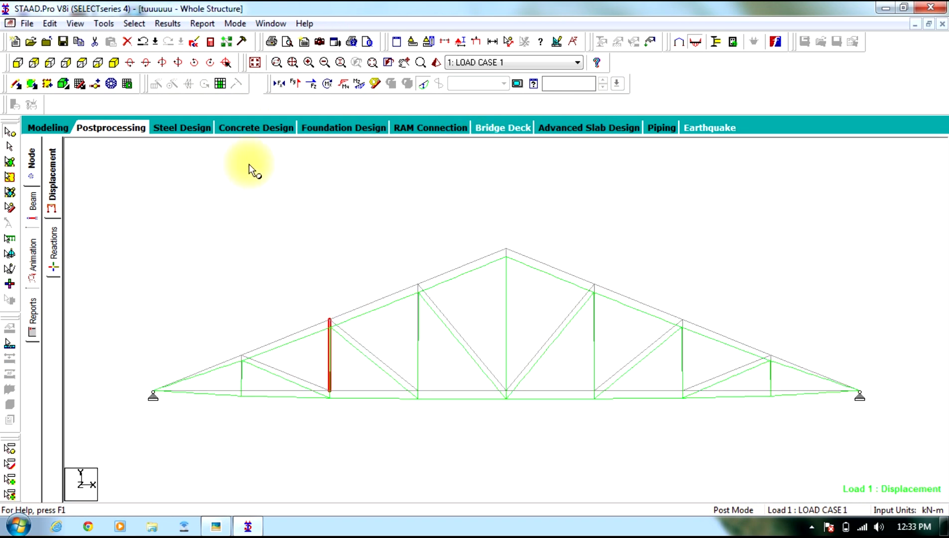
left_click(111, 128)
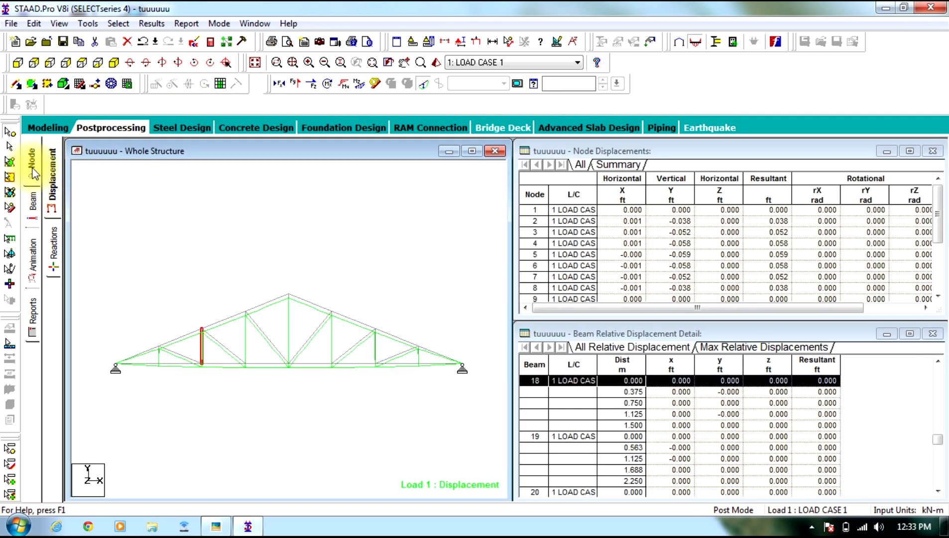
left_click(55, 253)
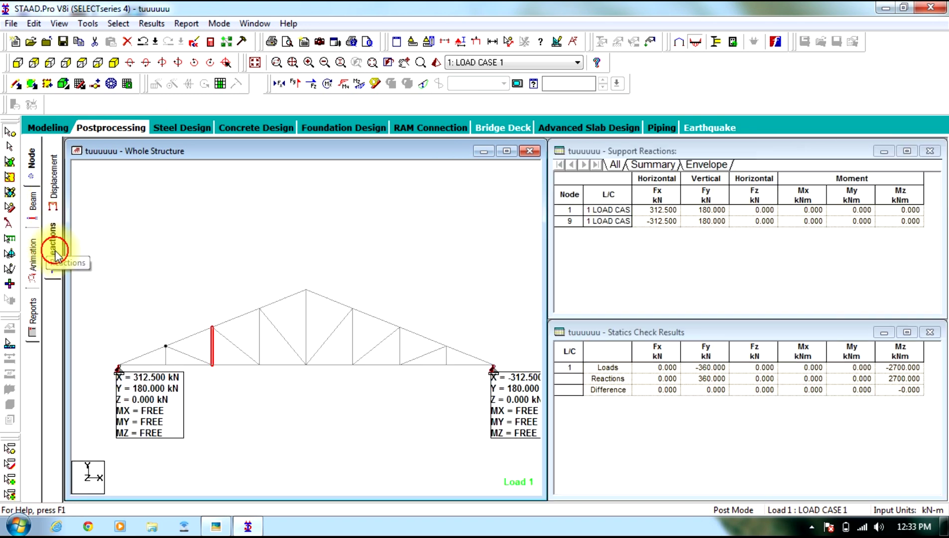
left_click(55, 194)
left_click(606, 165)
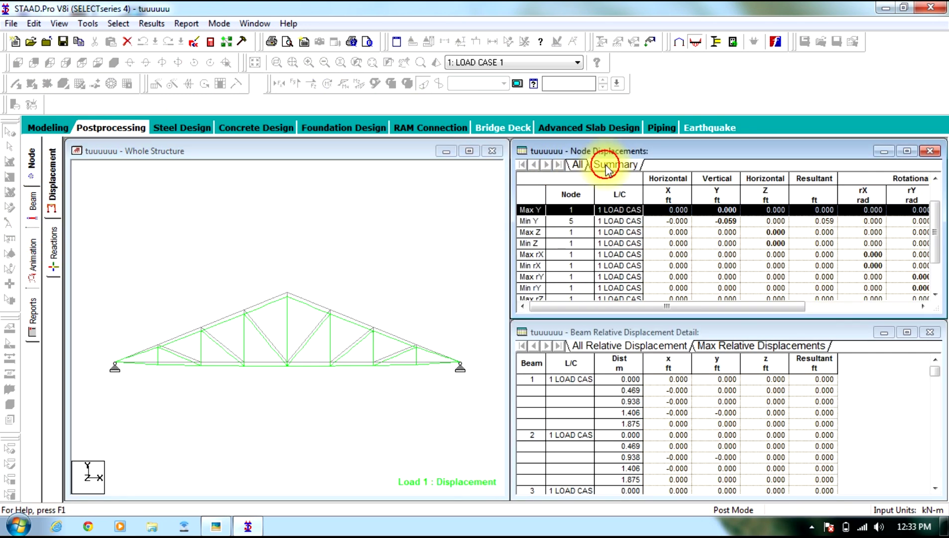
left_click(680, 202)
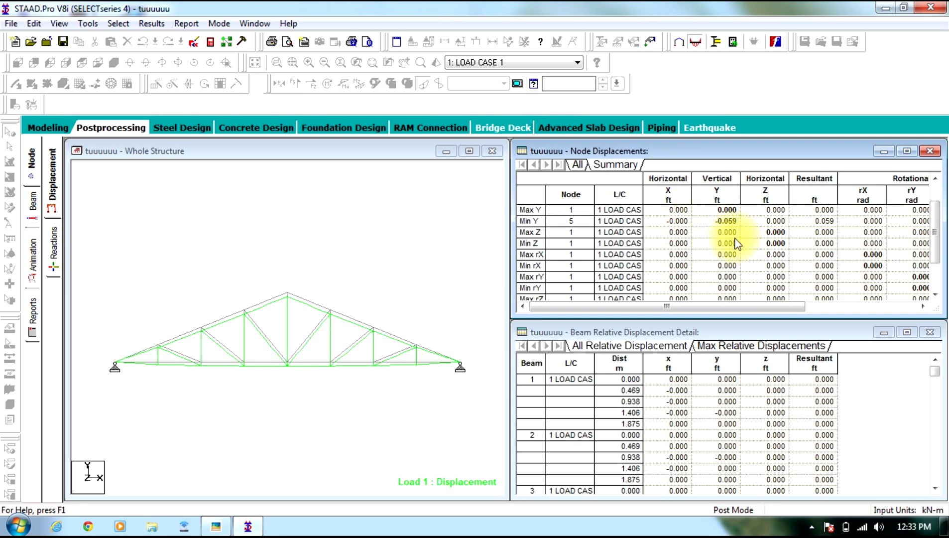
- Review the beam end force summary's Fx column, then Beam 1's force graphs (axial -37.5 kN)
left_click(31, 202)
left_click(617, 165)
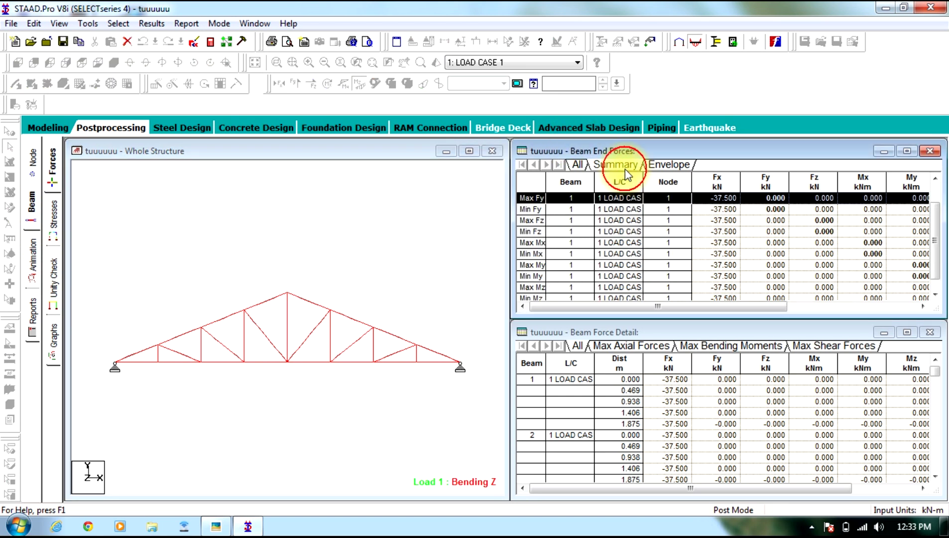
left_click(707, 172)
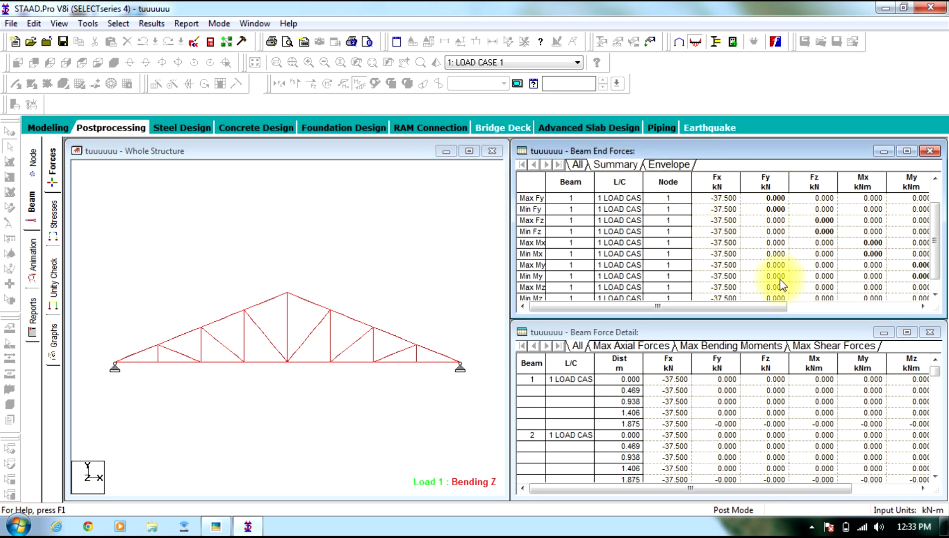
left_click_drag(763, 305, 69, 283)
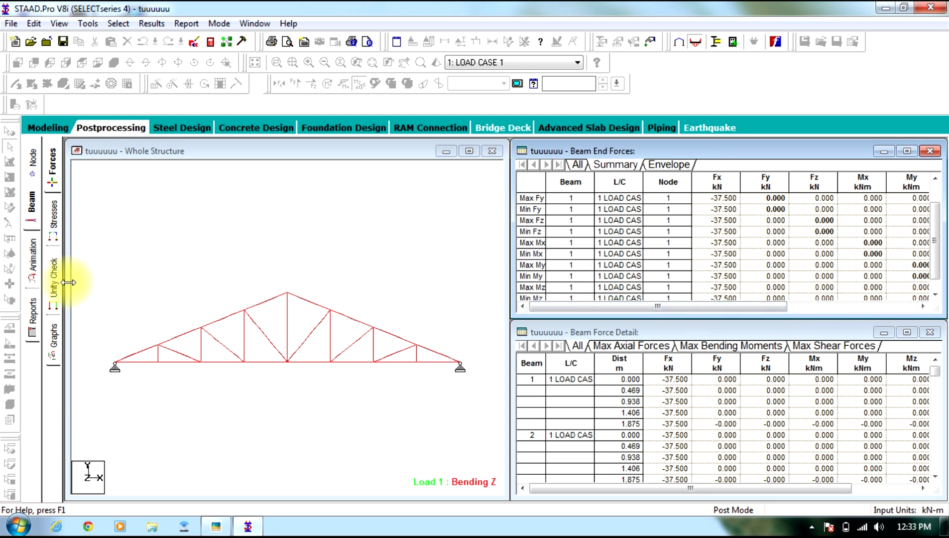
left_click(50, 219)
- Show the force graphs for Beam 25 and central Beam 20
left_click(59, 345)
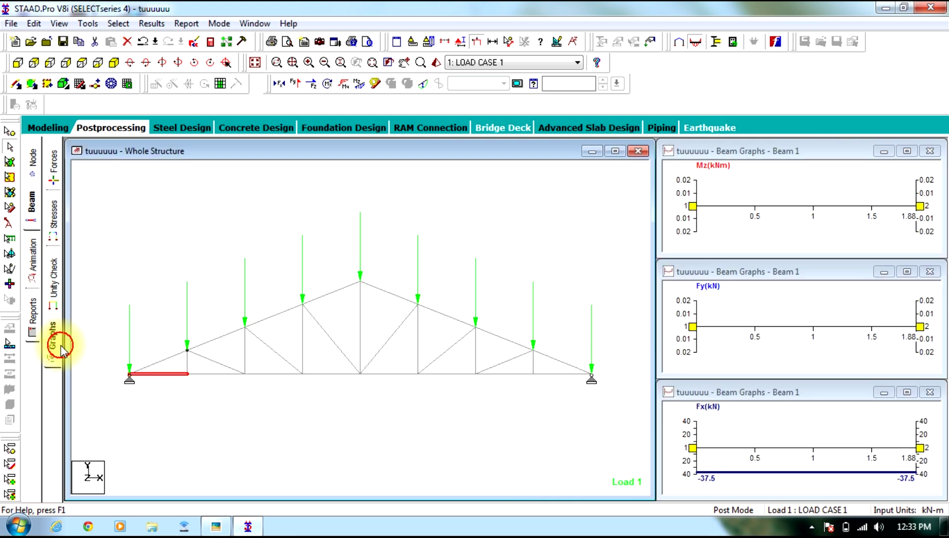
left_click(275, 352)
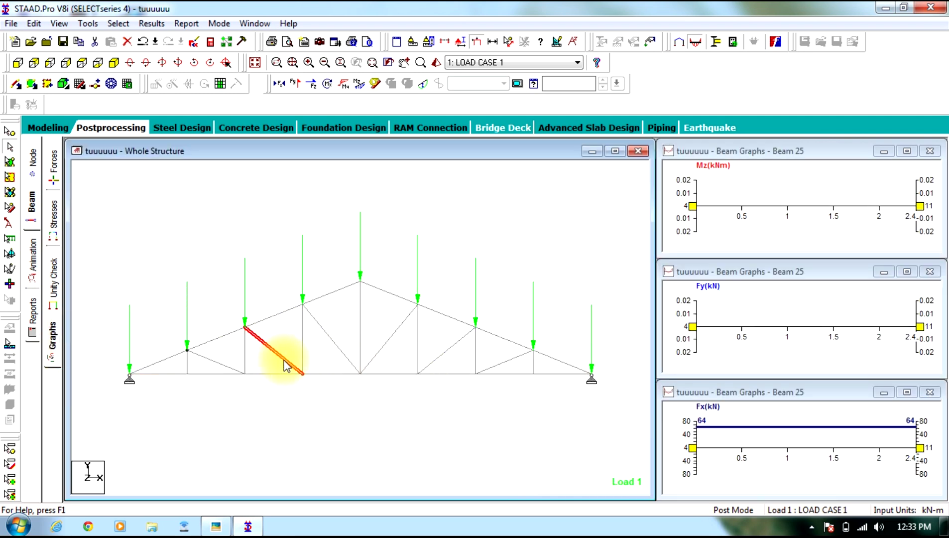
left_click(360, 323)
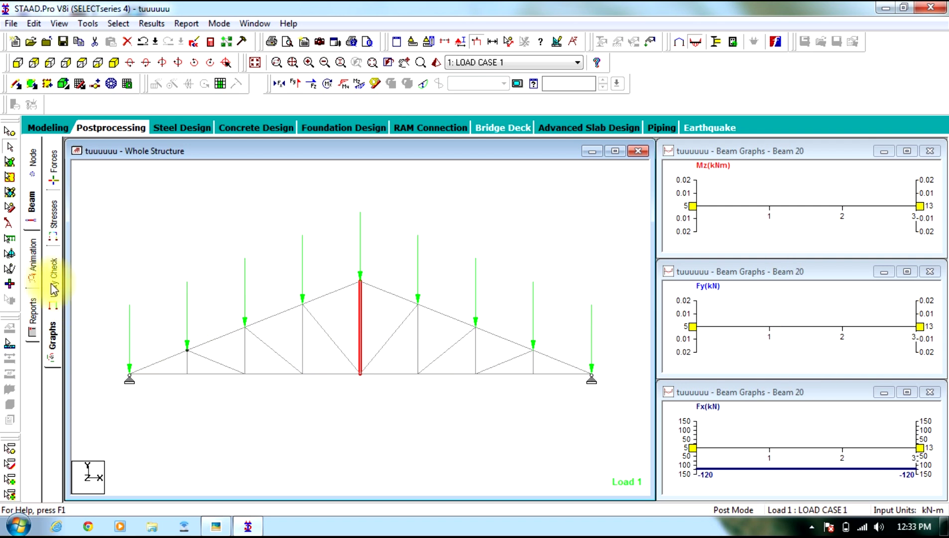
- Play the Load 1 section displacement animation, then switch it off again
left_click(33, 255)
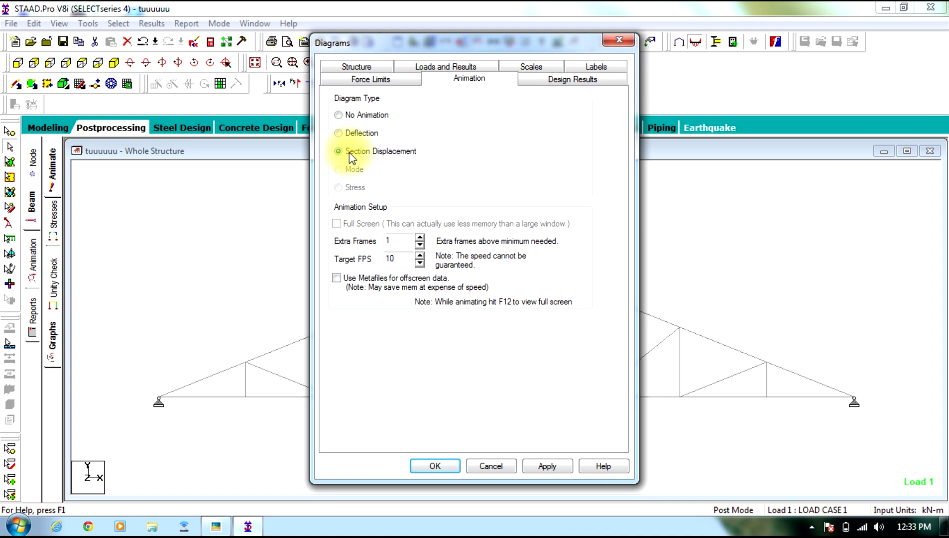
left_click(436, 466)
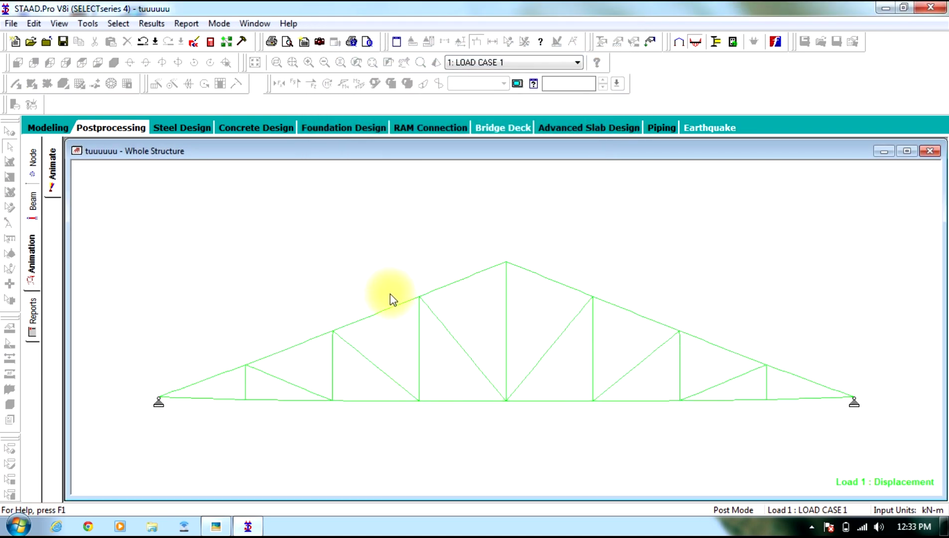
left_click(32, 260)
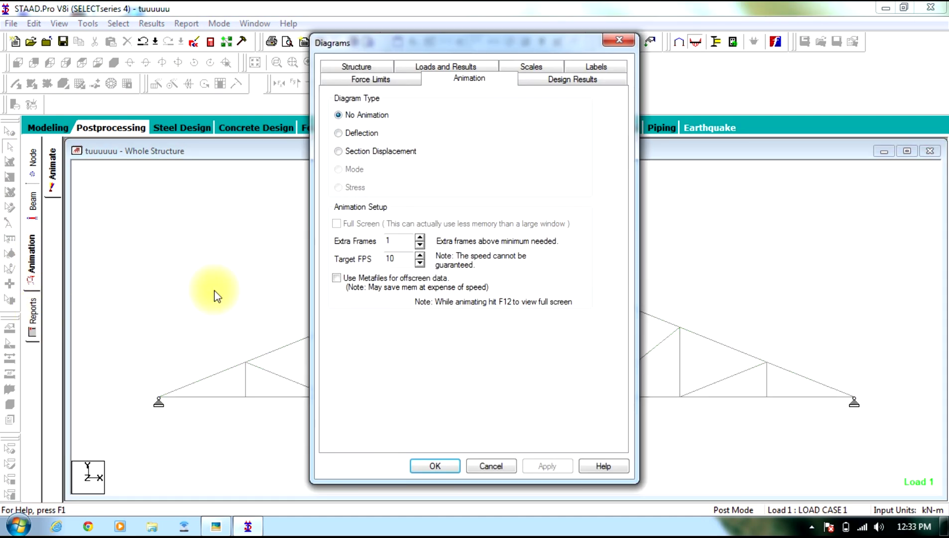
left_click(511, 465)
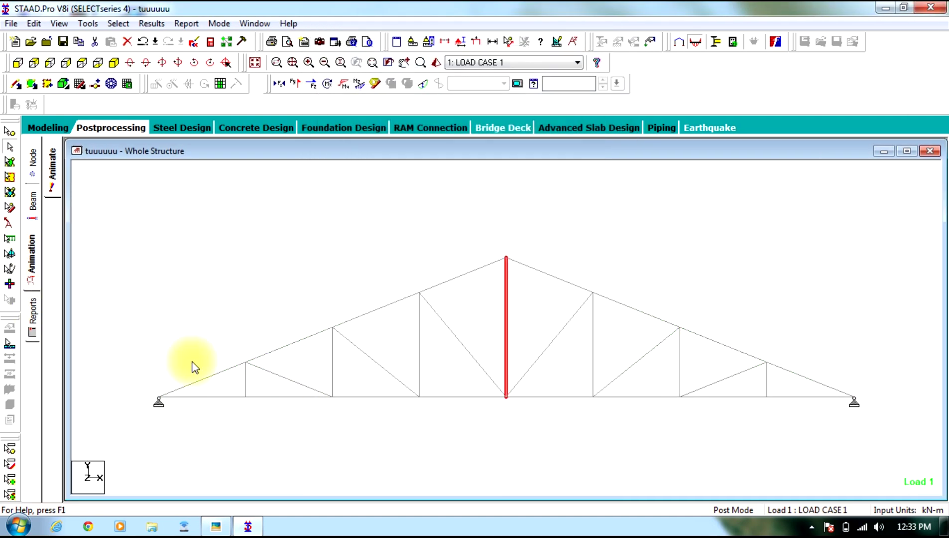
- Set up a report without Job Info that contains all Output result items
left_click(42, 319)
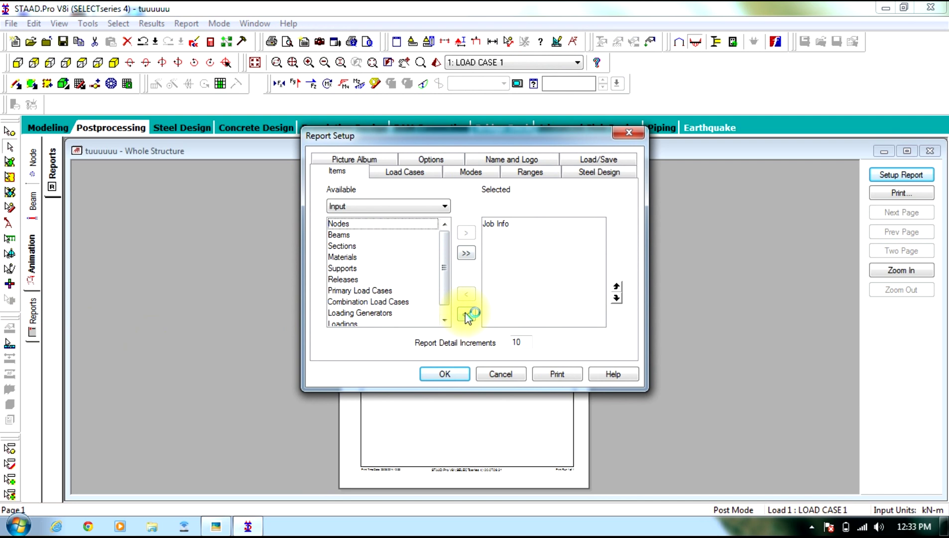
left_click(466, 315)
left_click_drag(440, 252, 438, 293)
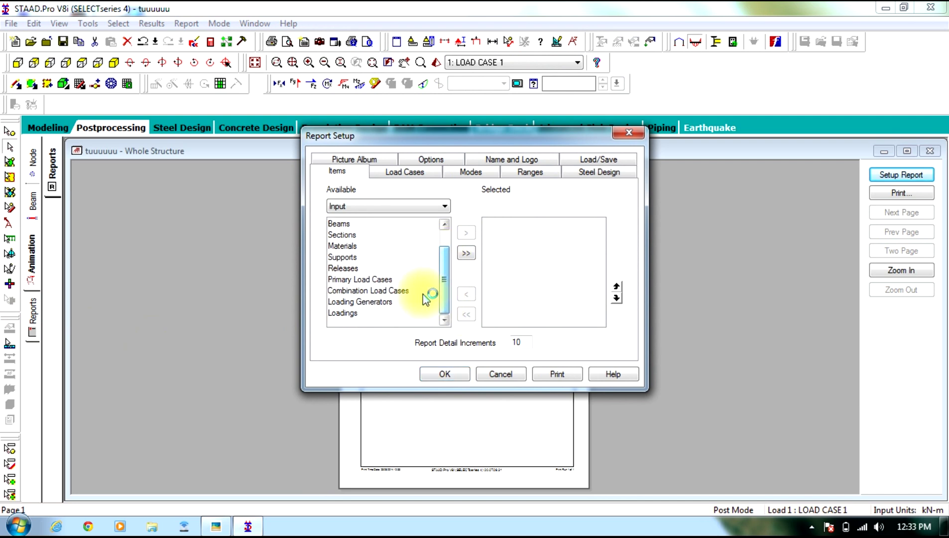
left_click(368, 206)
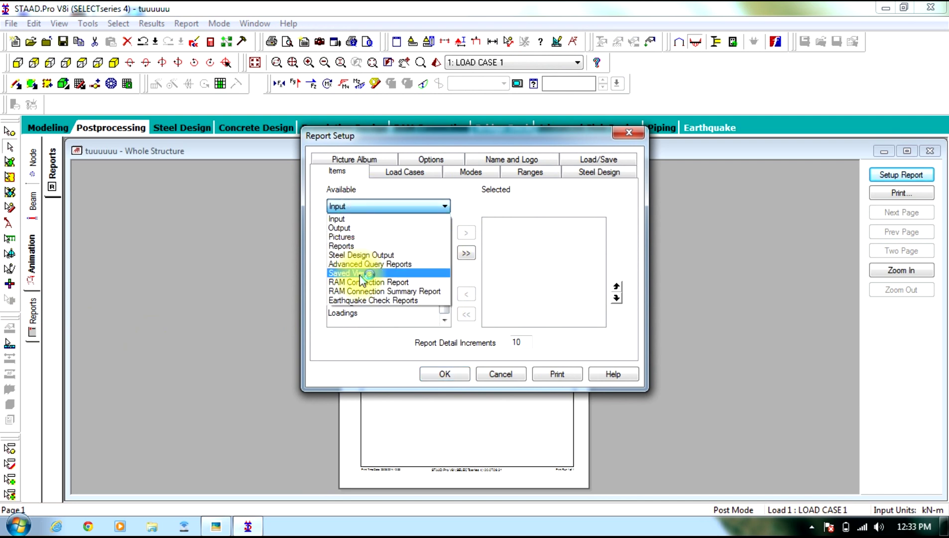
left_click(353, 237)
left_click(355, 206)
left_click(354, 227)
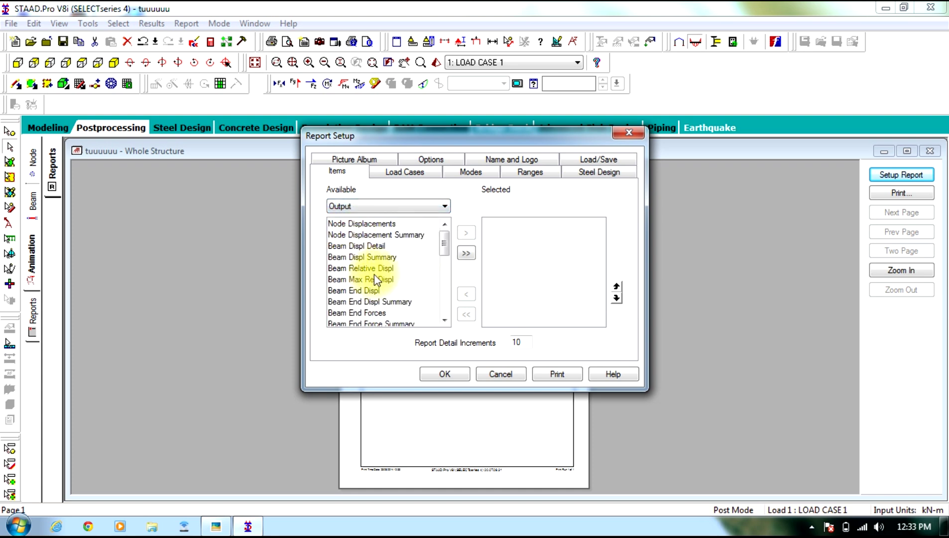
left_click(466, 253)
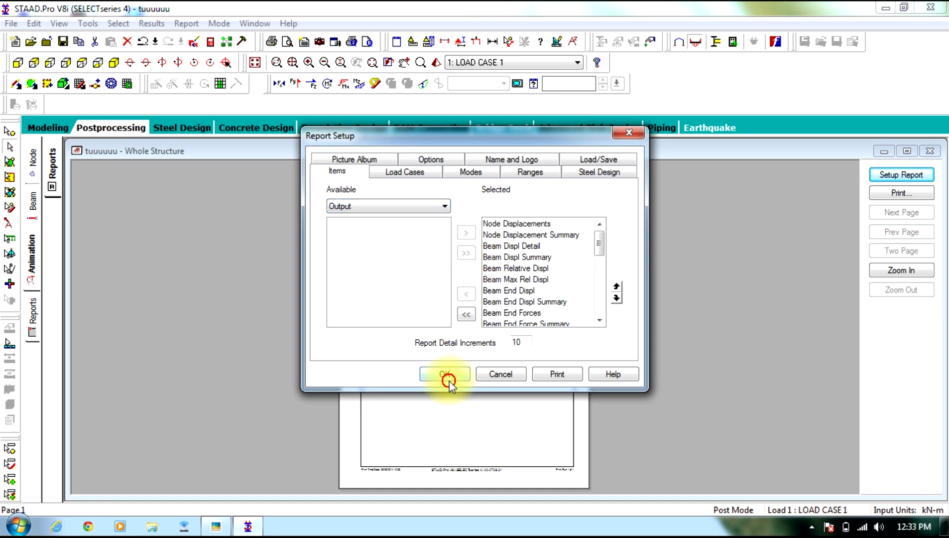
left_click(444, 374)
- Zoom in and out on the Node Displacements report preview, then return to Modeling
left_click(492, 255)
left_click(453, 322)
left_click(454, 323)
left_click(453, 322)
left_click(456, 324)
left_click(701, 235)
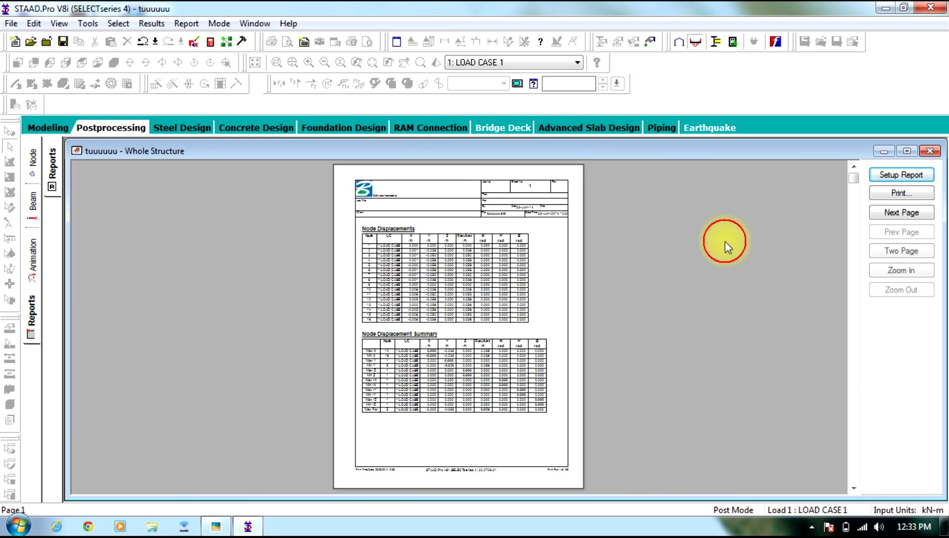
left_click(62, 130)
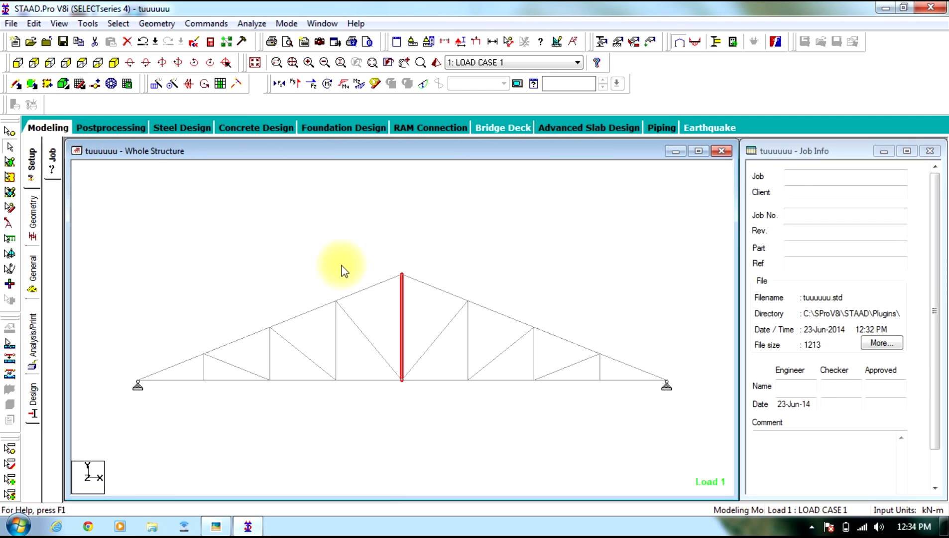
- Clear the central vertical member's selection by clicking empty space in the Whole Structure view
left_click(517, 220)
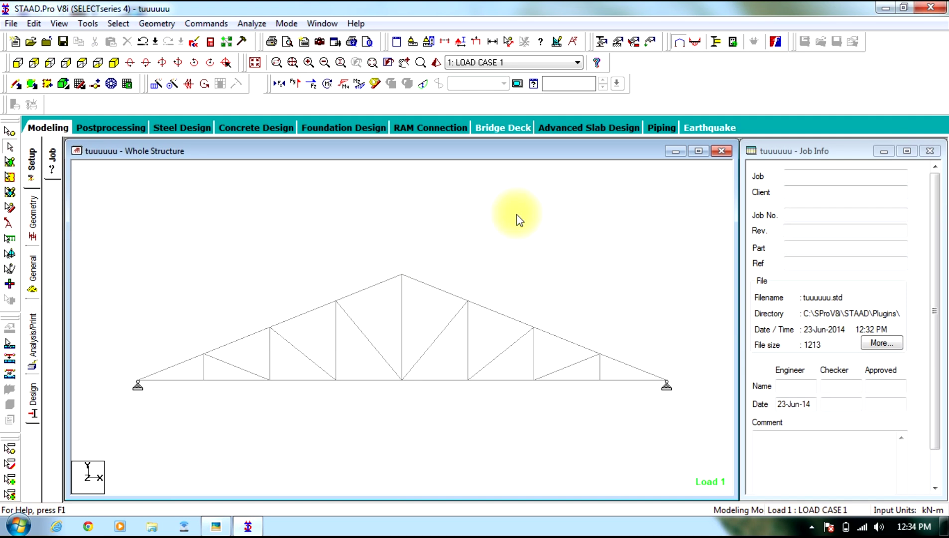